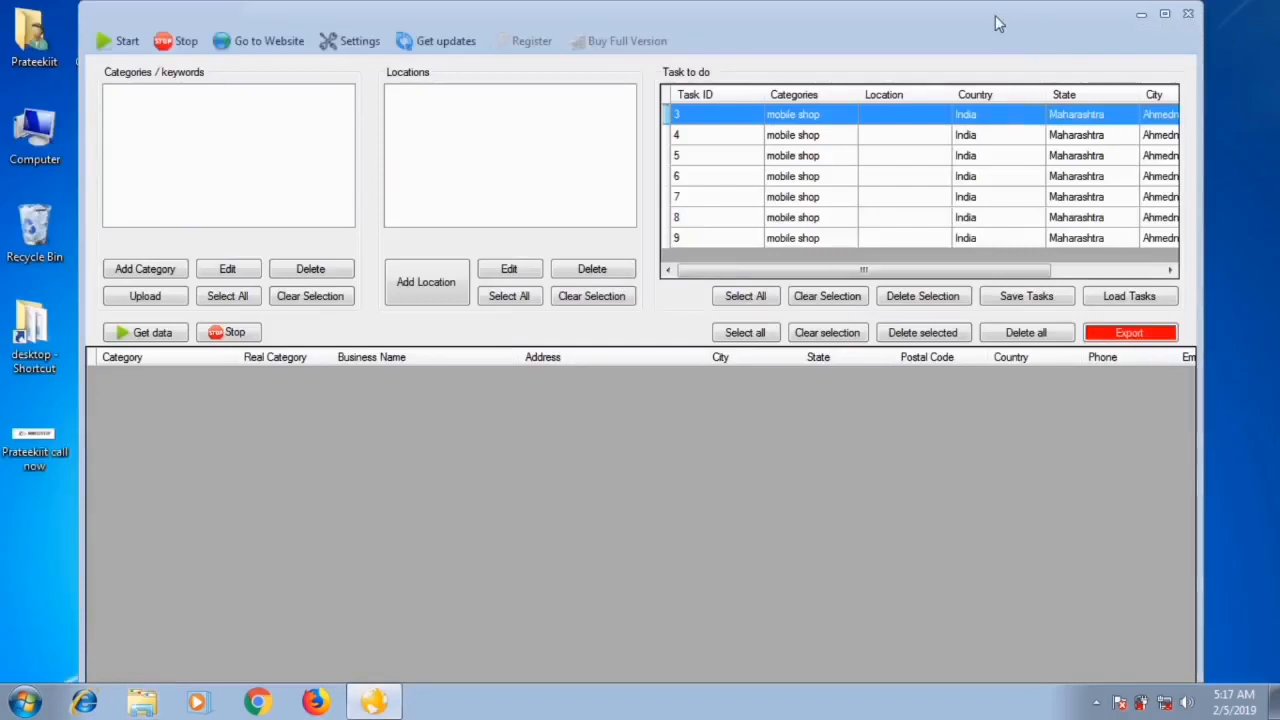
- Maximize the extractor window and add the category "restaurant" to the keywords list
{"action": "double_click", "coordinate": [995, 16]}
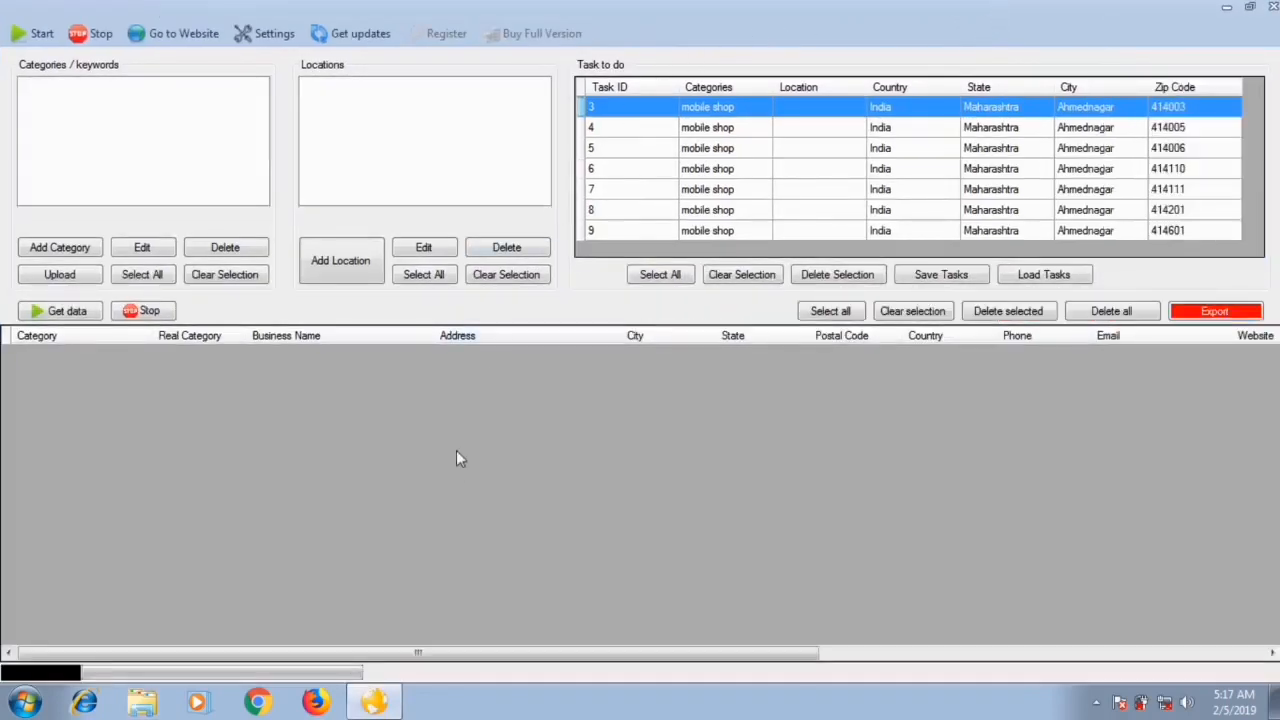
{"action": "left_click", "coordinate": [79, 250]}
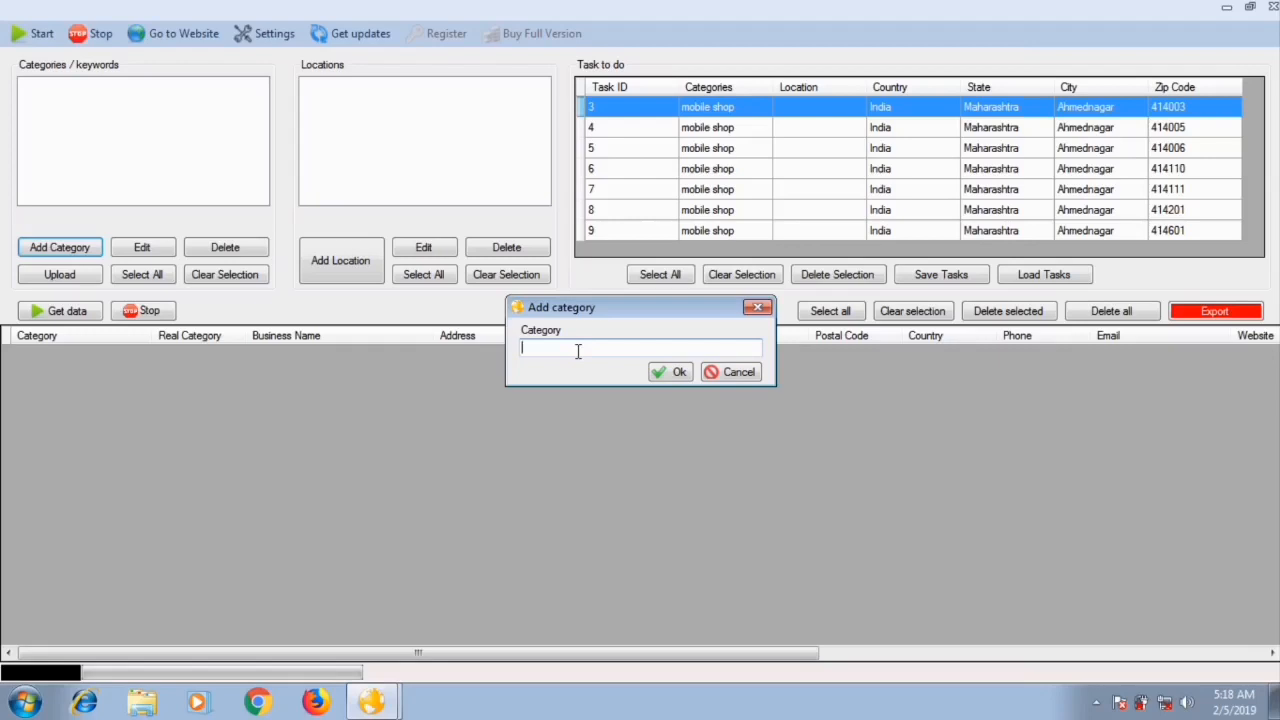
{"action": "type", "text": "restaurant"}
{"action": "left_click", "coordinate": [674, 373]}
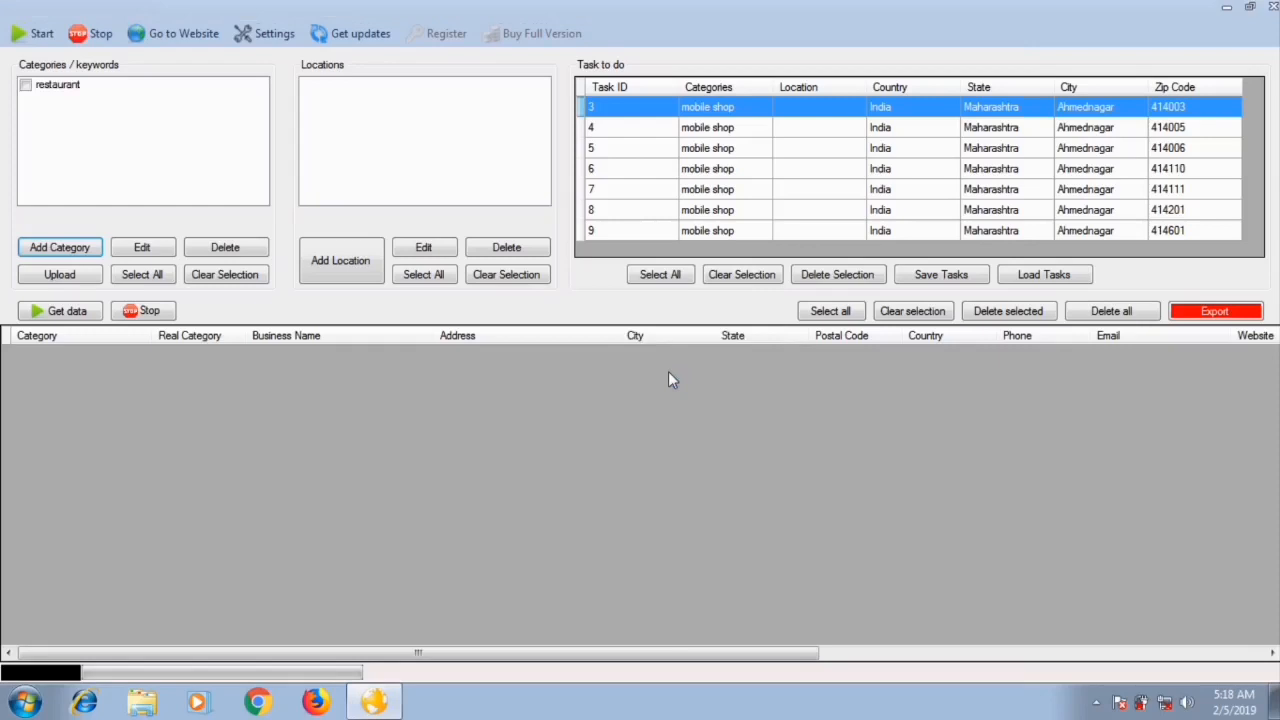
- Add a location for country India, state Uttar Pradesh, city Agra, keeping all zip codes
{"action": "left_click", "coordinate": [346, 273]}
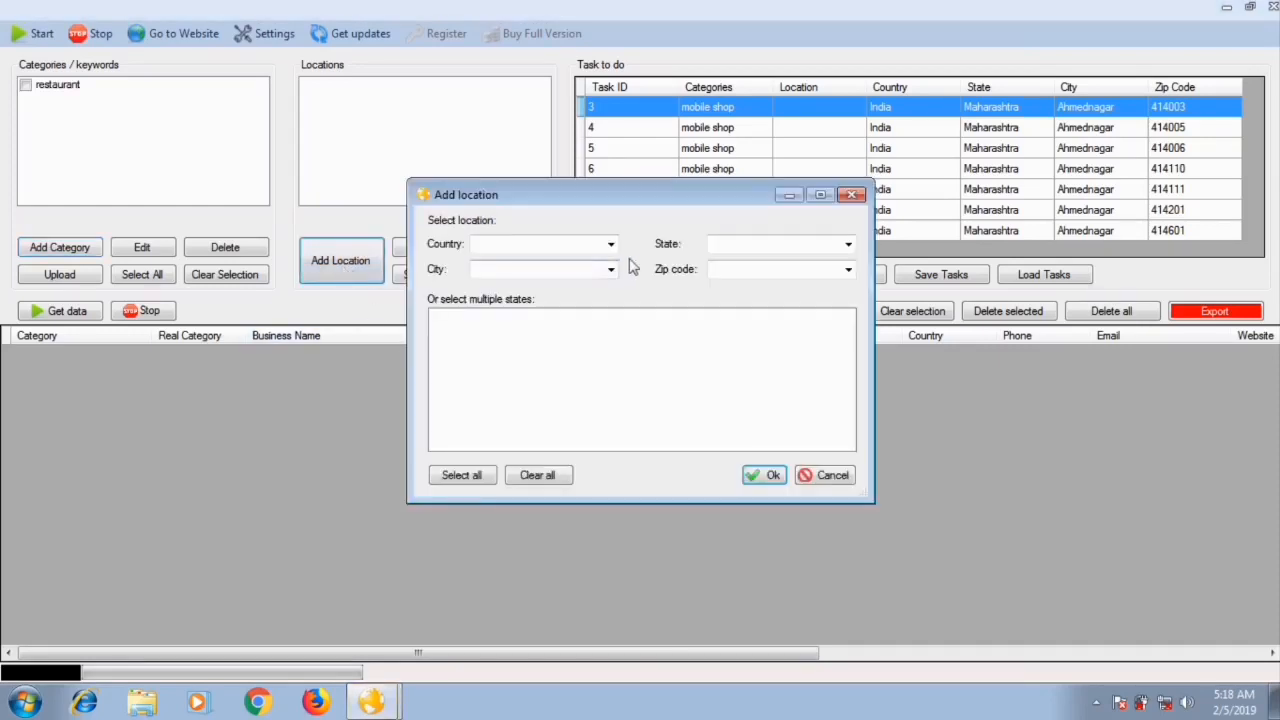
{"action": "left_click", "coordinate": [611, 245]}
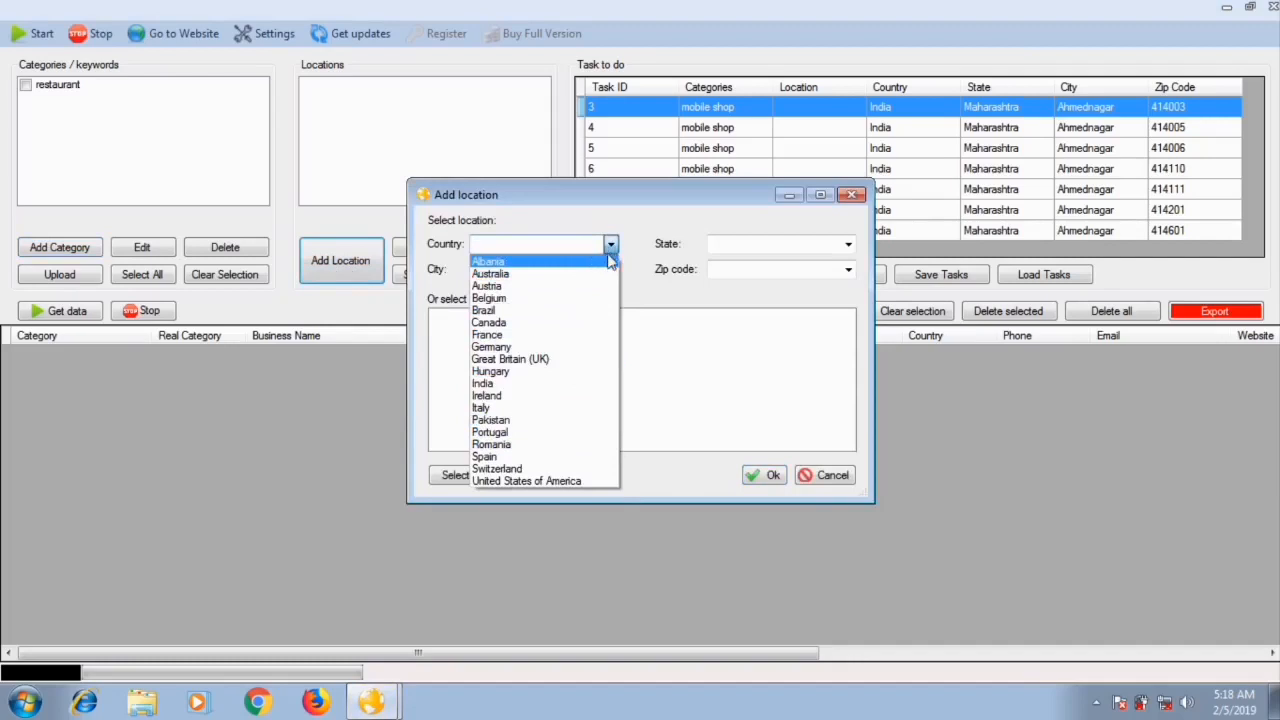
{"action": "left_click", "coordinate": [553, 384]}
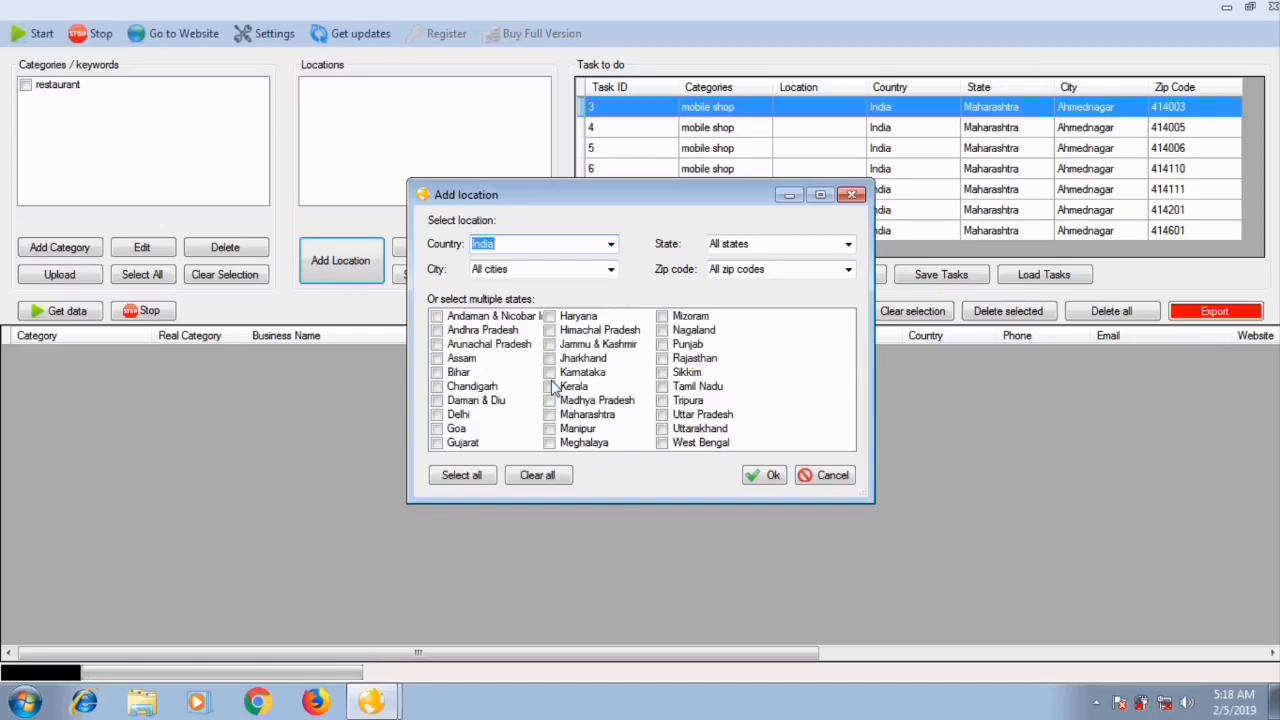
{"action": "left_click", "coordinate": [847, 246]}
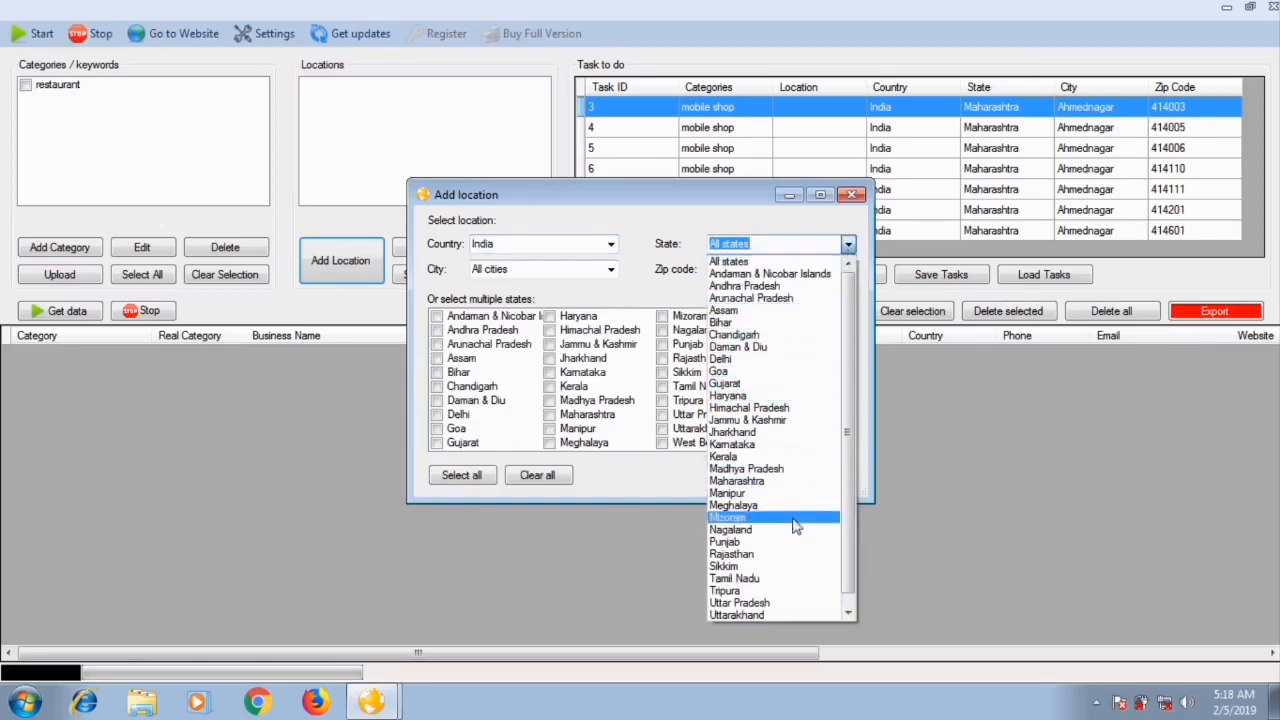
{"action": "left_click", "coordinate": [777, 603]}
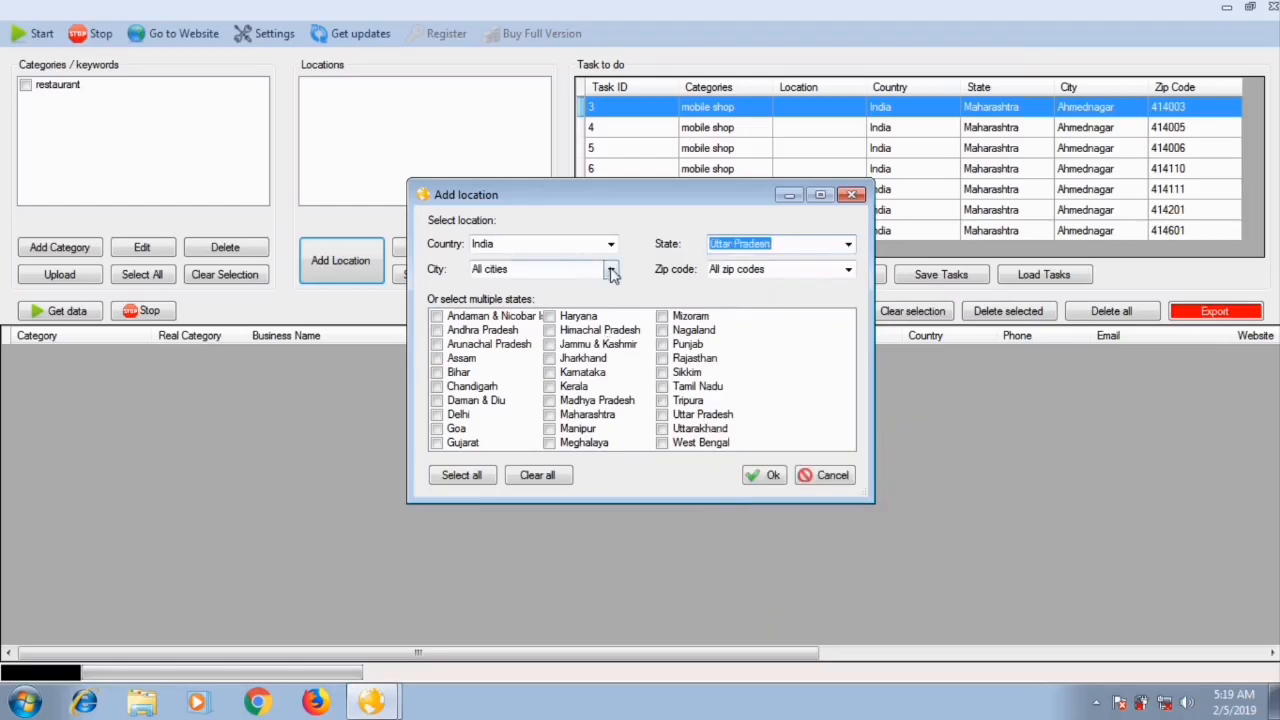
{"action": "left_click", "coordinate": [609, 272]}
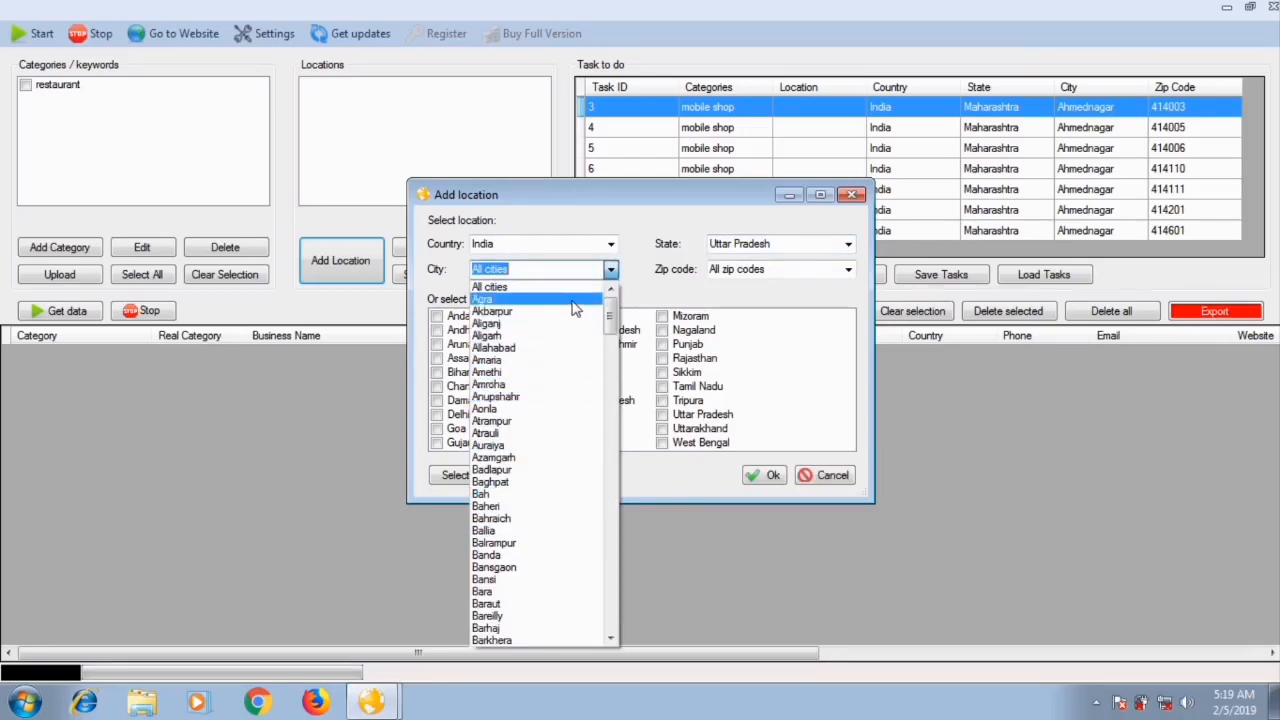
{"action": "left_click", "coordinate": [574, 302]}
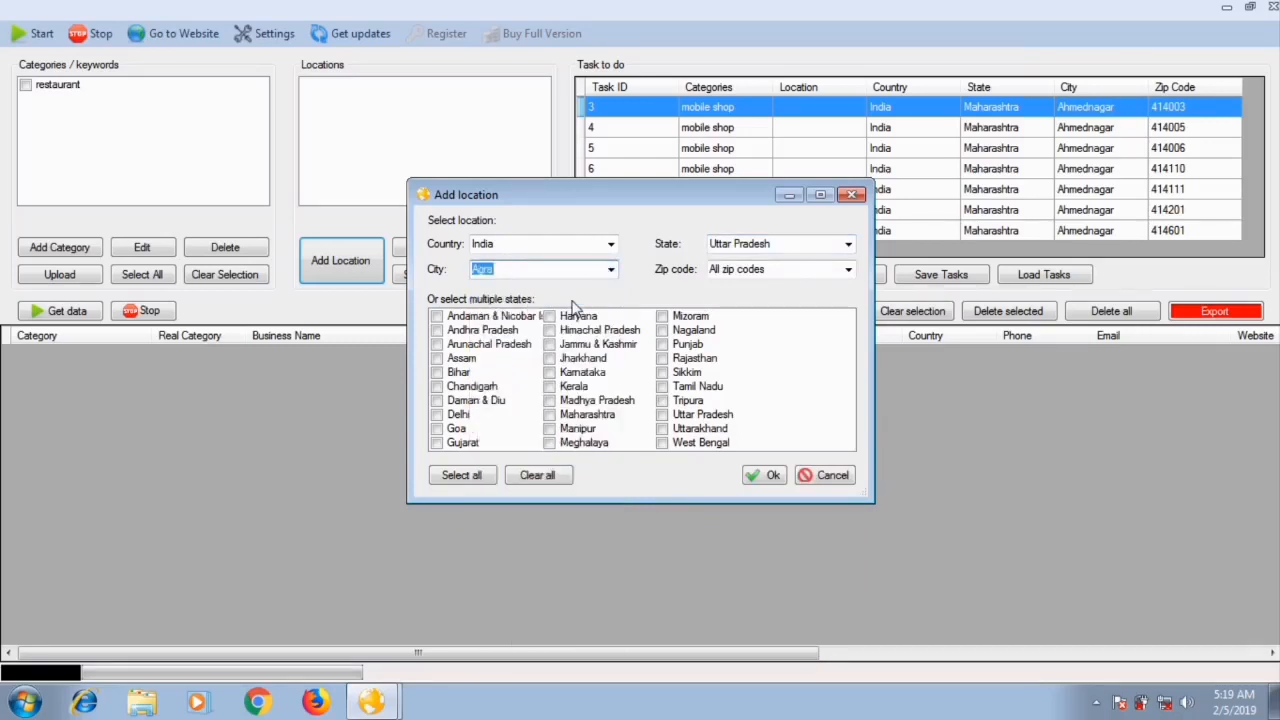
{"action": "left_click", "coordinate": [848, 271]}
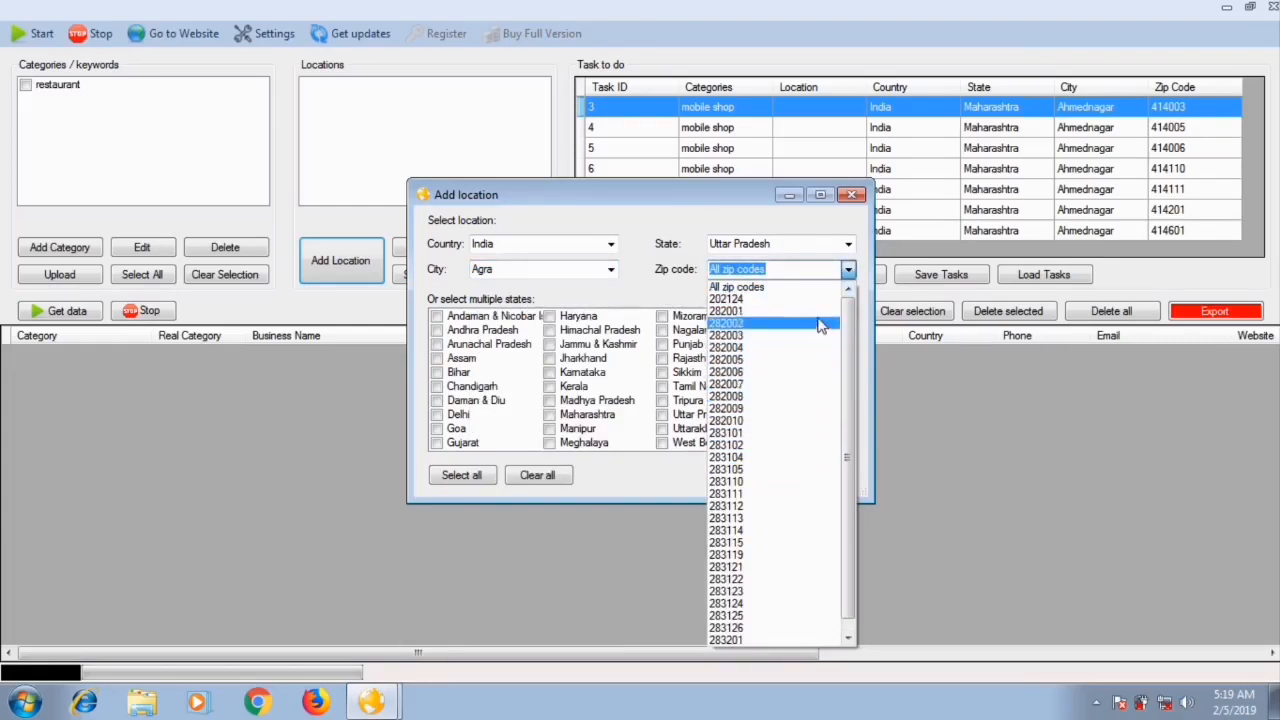
{"action": "left_click", "coordinate": [848, 270]}
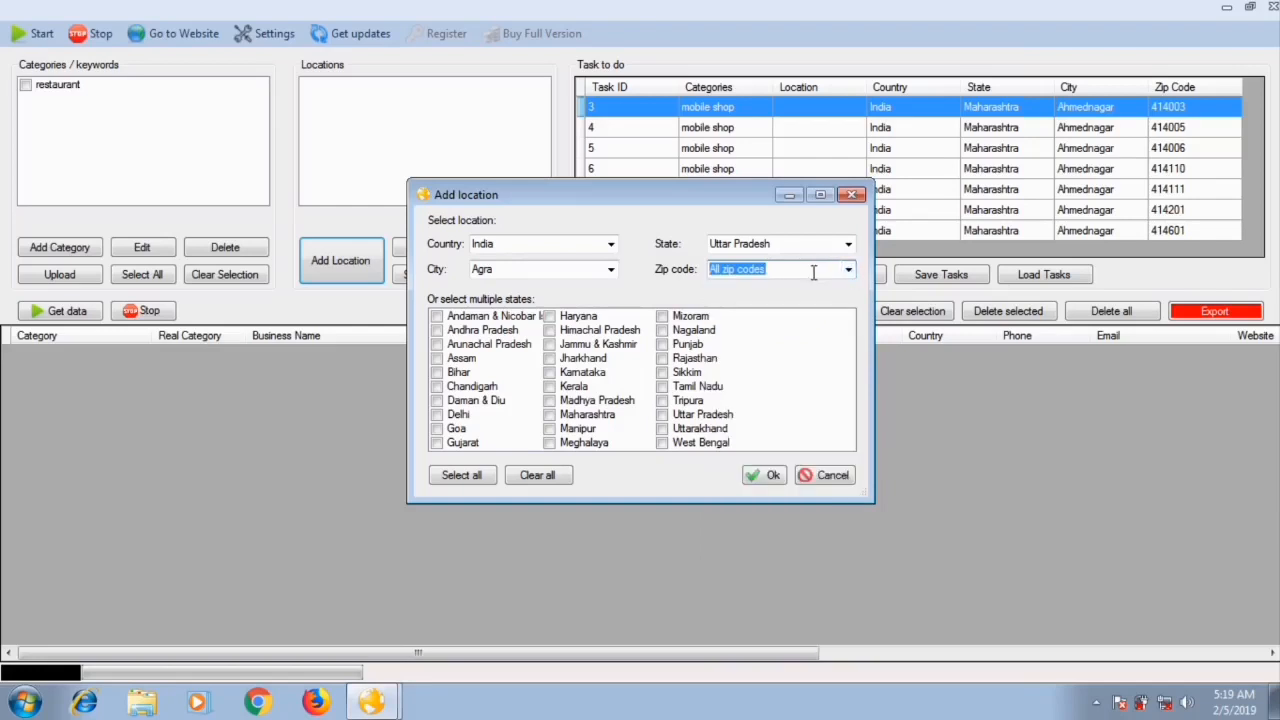
{"action": "left_click", "coordinate": [770, 476]}
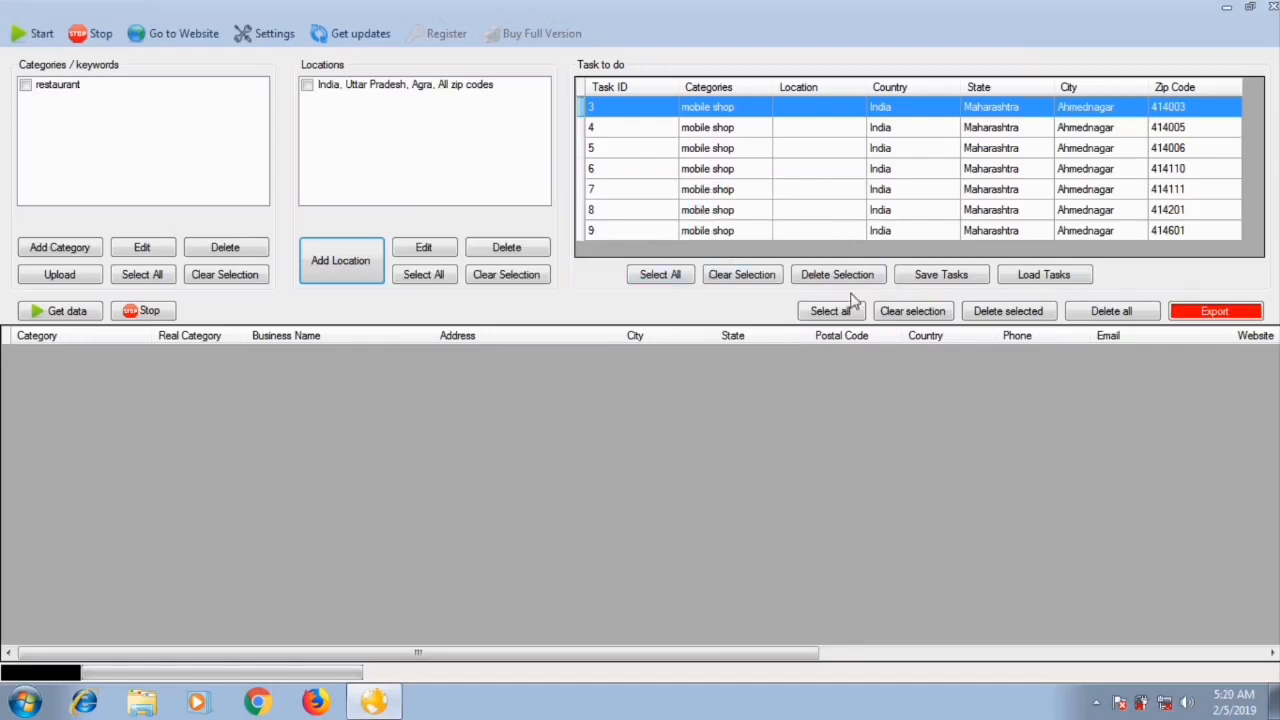
- Delete all the old mobile shop tasks from the task list
{"action": "left_click", "coordinate": [676, 279]}
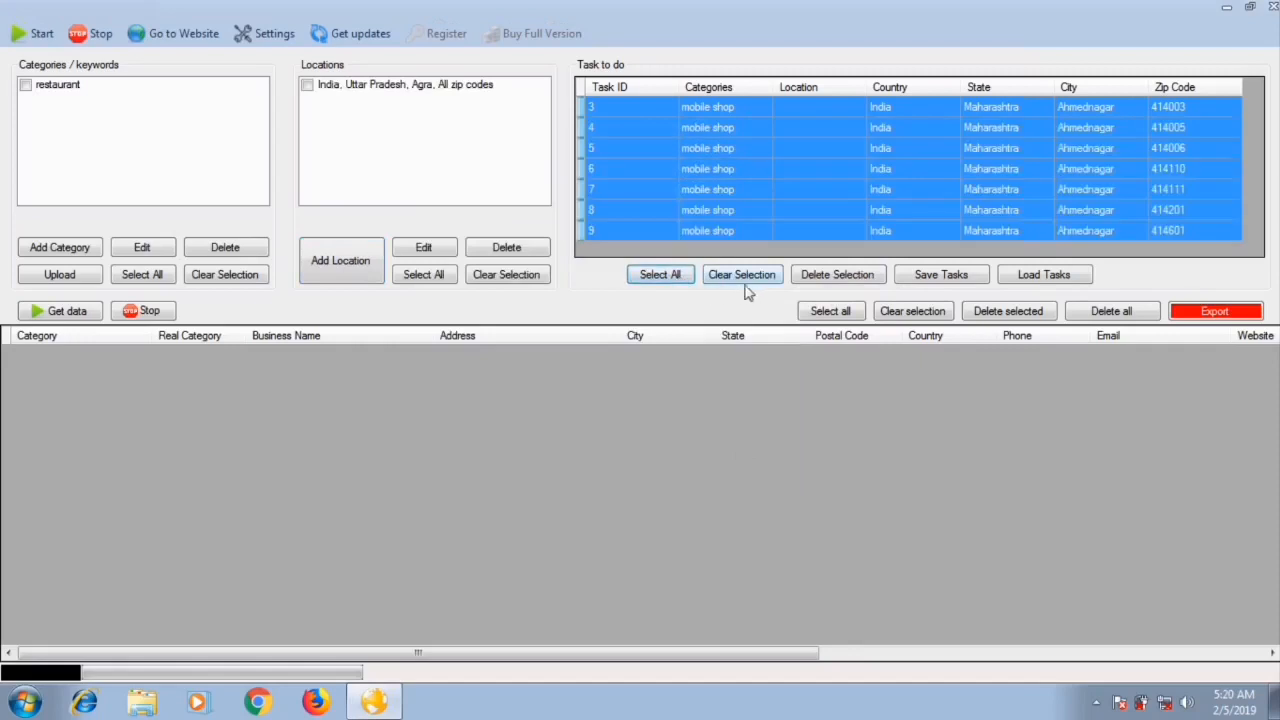
{"action": "left_click", "coordinate": [830, 280]}
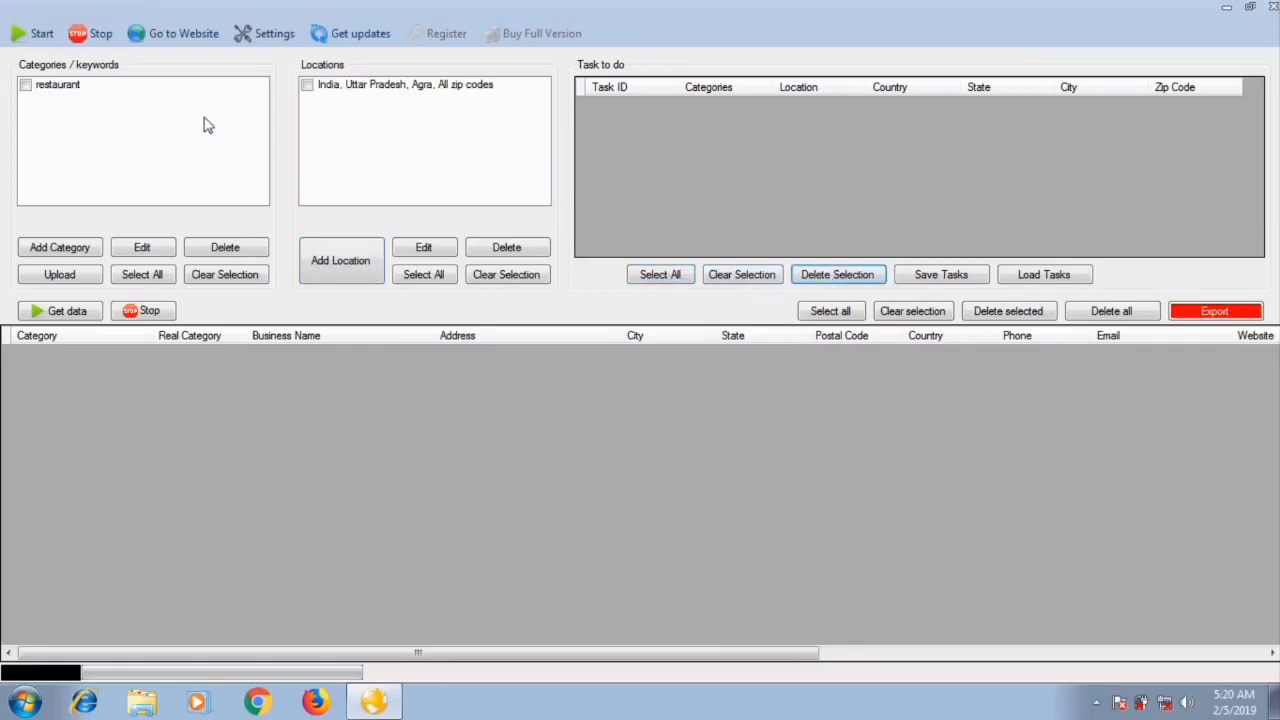
- Tick the restaurant category and the Agra location, and start getting data for them
{"action": "left_click", "coordinate": [27, 87]}
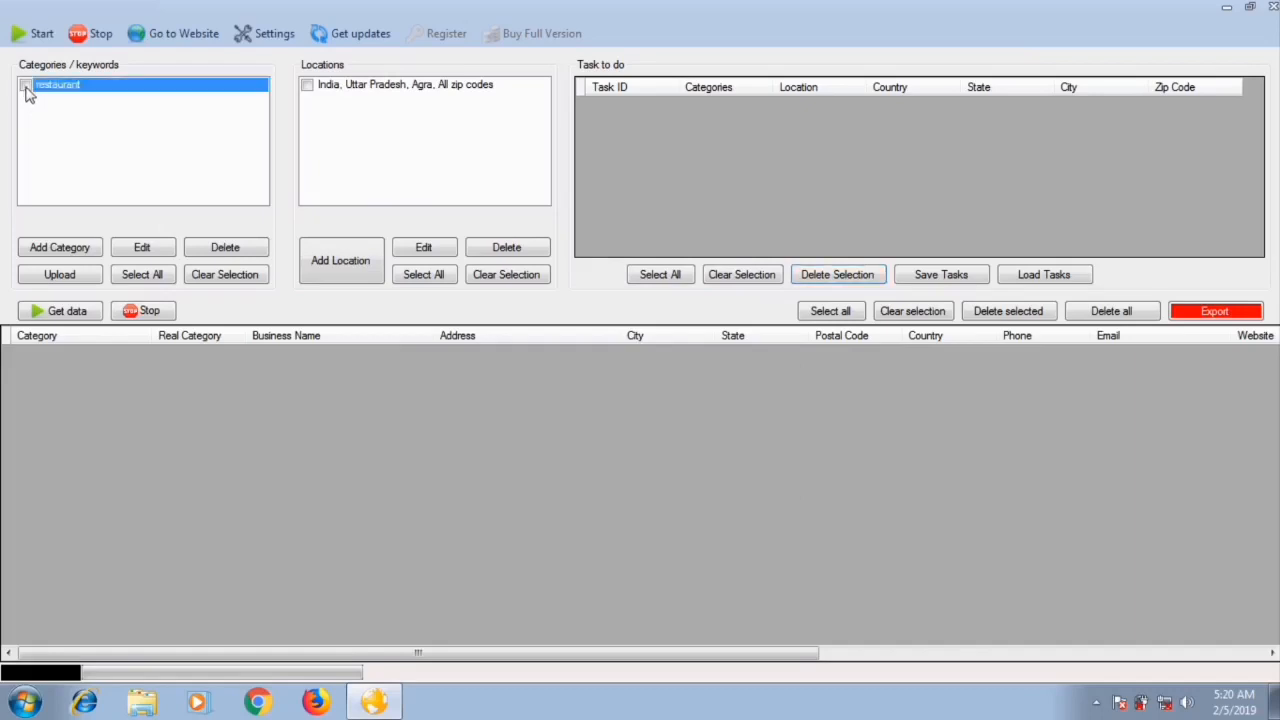
{"action": "left_click", "coordinate": [308, 87]}
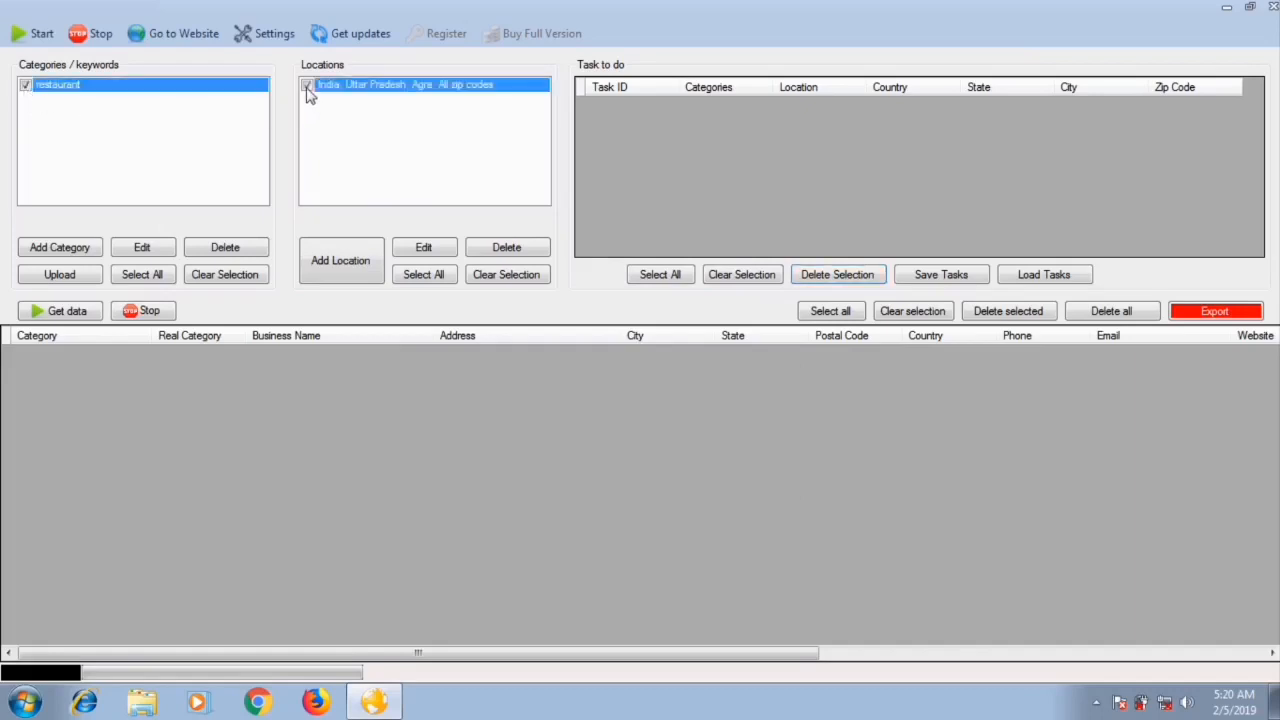
{"action": "left_click", "coordinate": [60, 314]}
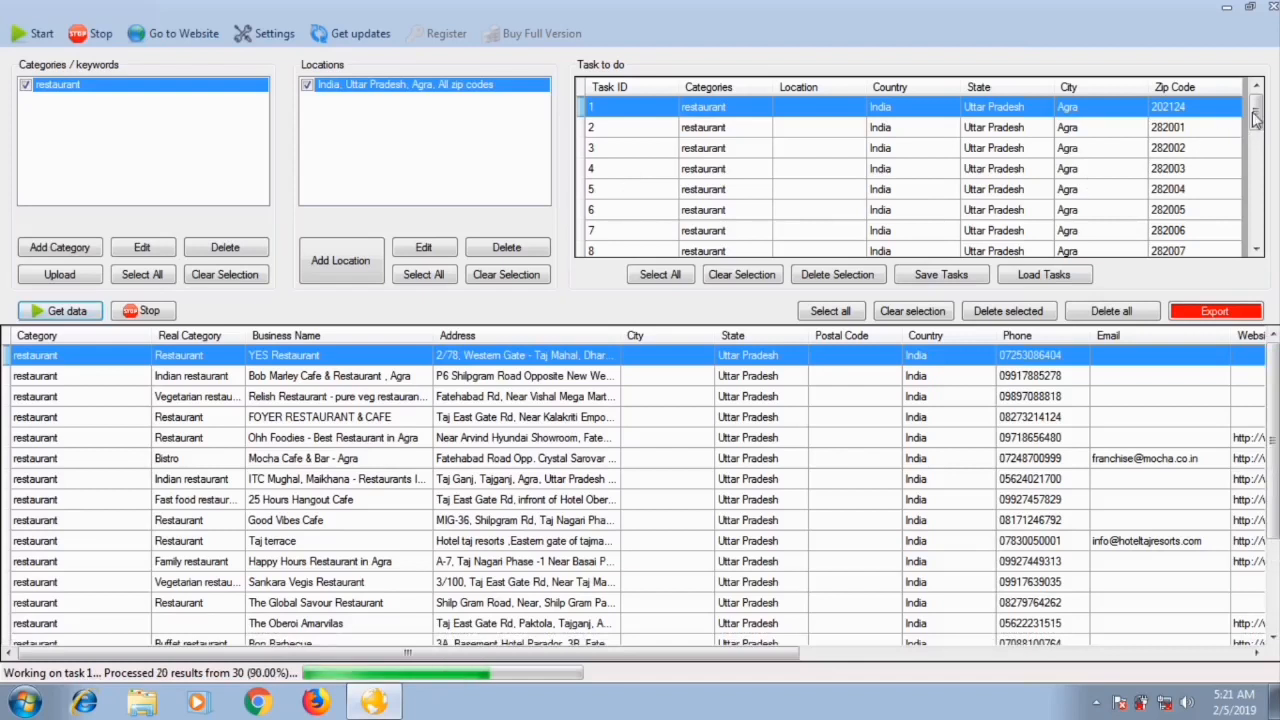
- Widen the Address column of the results to fit the full addresses, and stop the data extraction
{"action": "left_click_drag", "start_coordinate": [1256, 112], "coordinate": [1255, 228]}
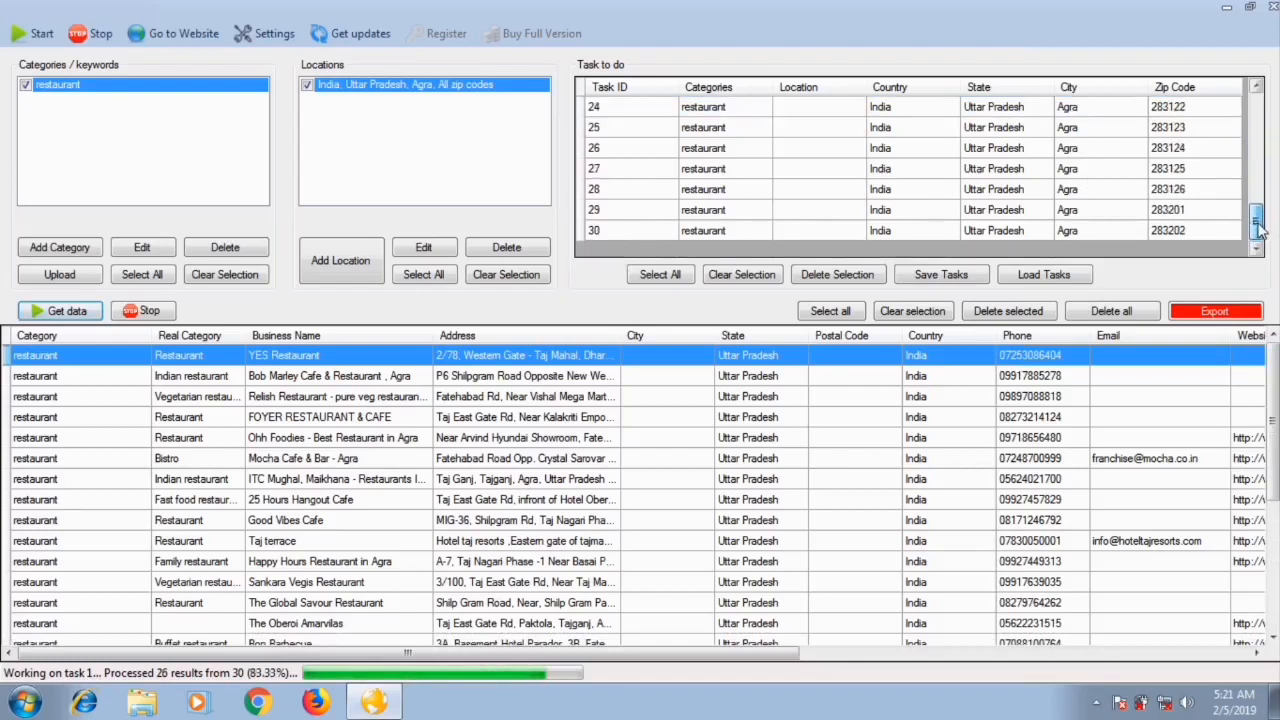
{"action": "left_click_drag", "start_coordinate": [1260, 230], "coordinate": [1258, 115]}
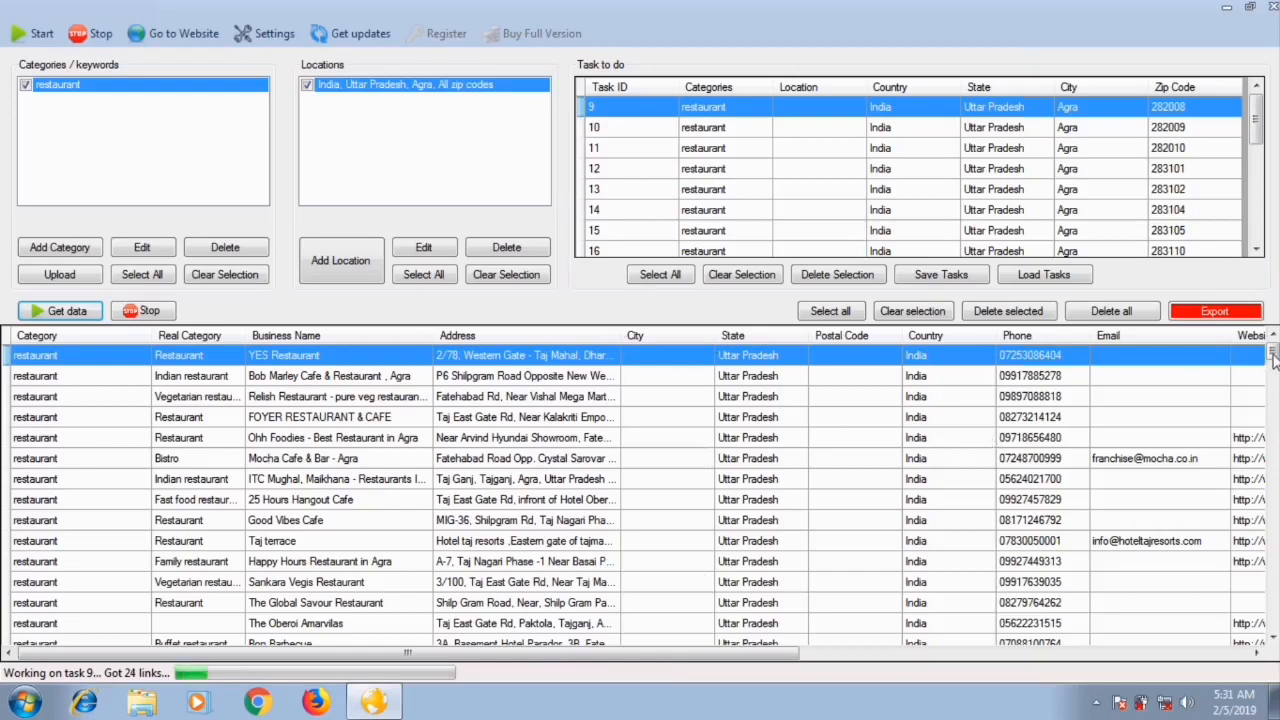
{"action": "mouse_move", "coordinate": [1273, 360]}
{"action": "left_mouse_down"}
{"action": "mouse_move", "coordinate": [1273, 620]}
{"action": "mouse_move", "coordinate": [1262, 425]}
{"action": "mouse_move", "coordinate": [1272, 352]}
{"action": "left_mouse_up"}
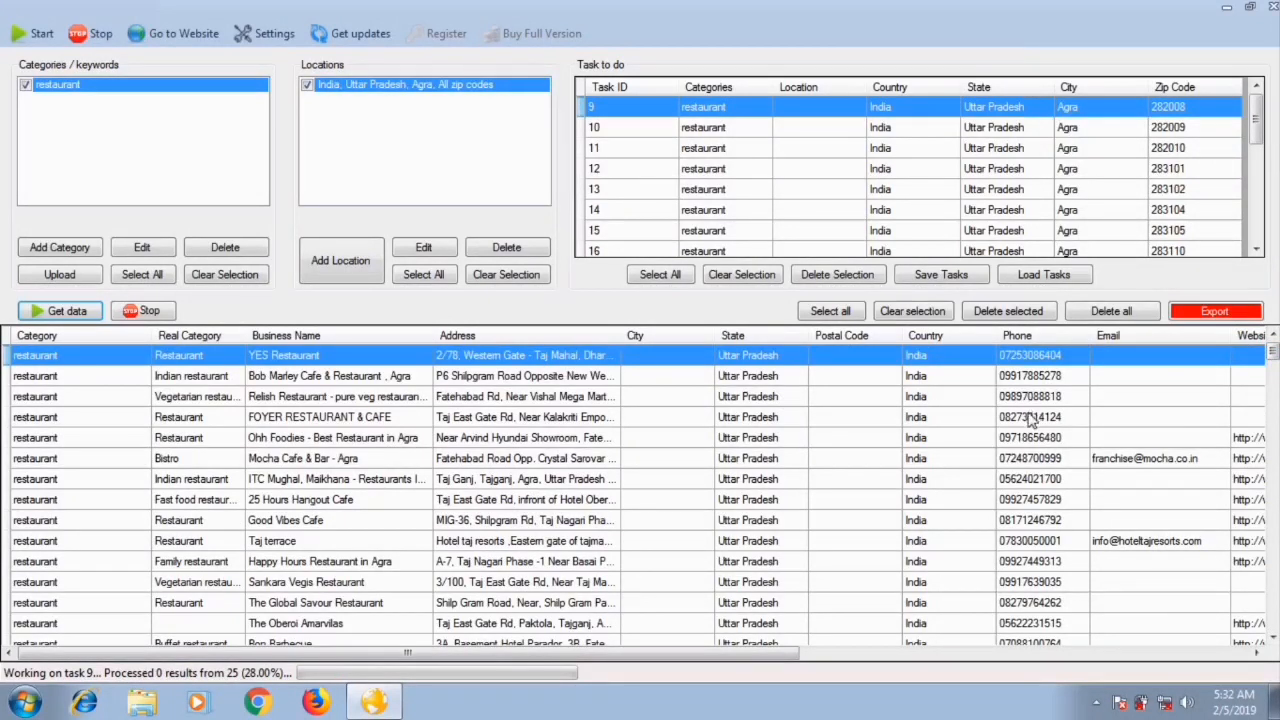
{"action": "left_click_drag", "start_coordinate": [622, 336], "coordinate": [987, 348]}
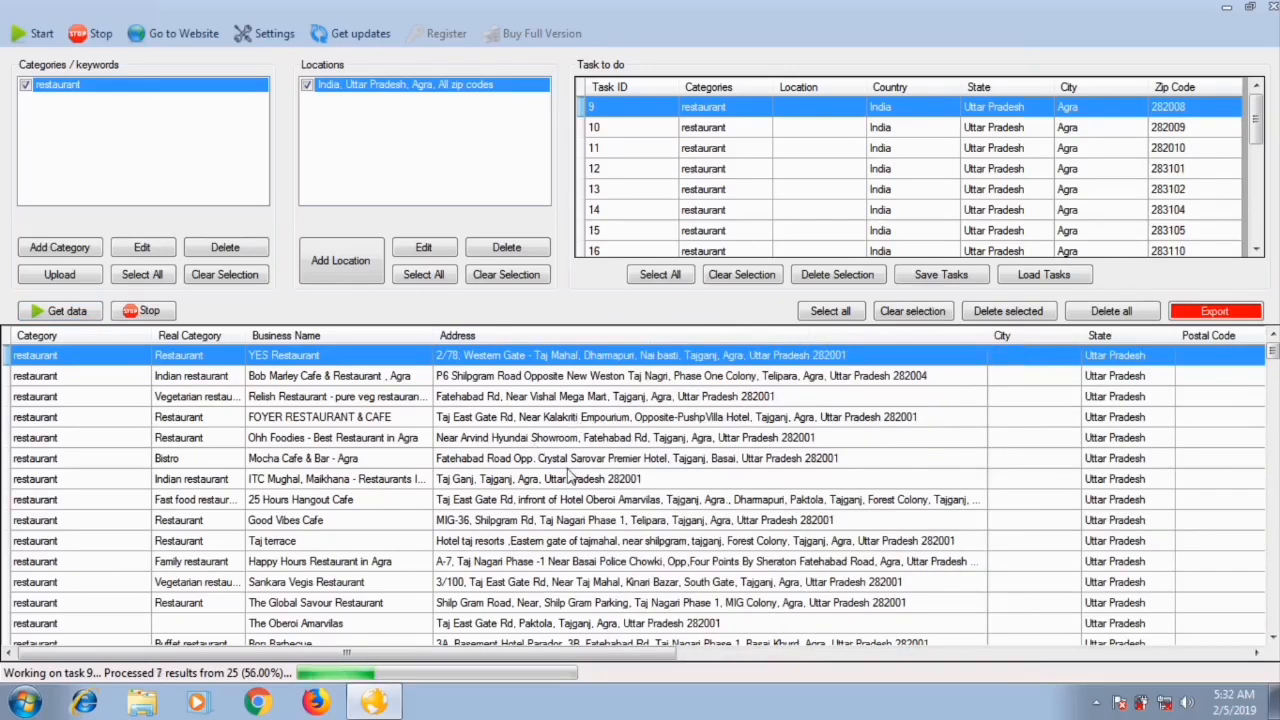
{"action": "left_click", "coordinate": [146, 311]}
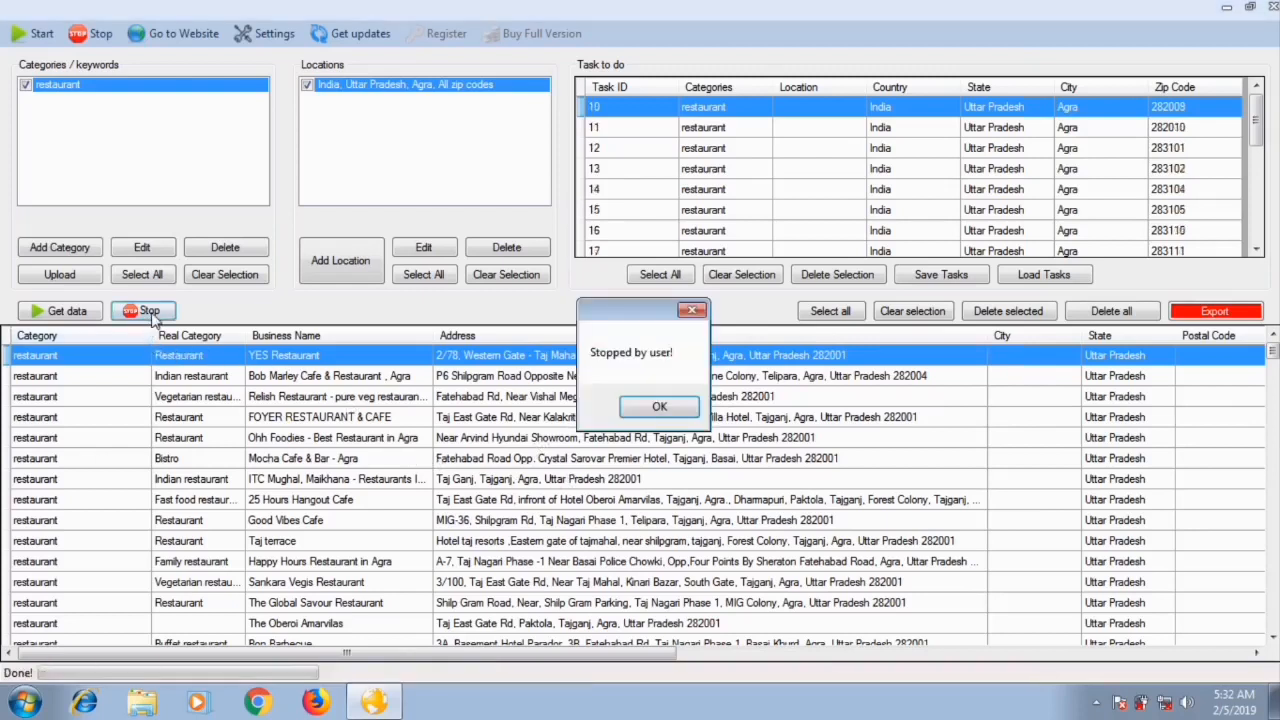
{"action": "left_click", "coordinate": [675, 409]}
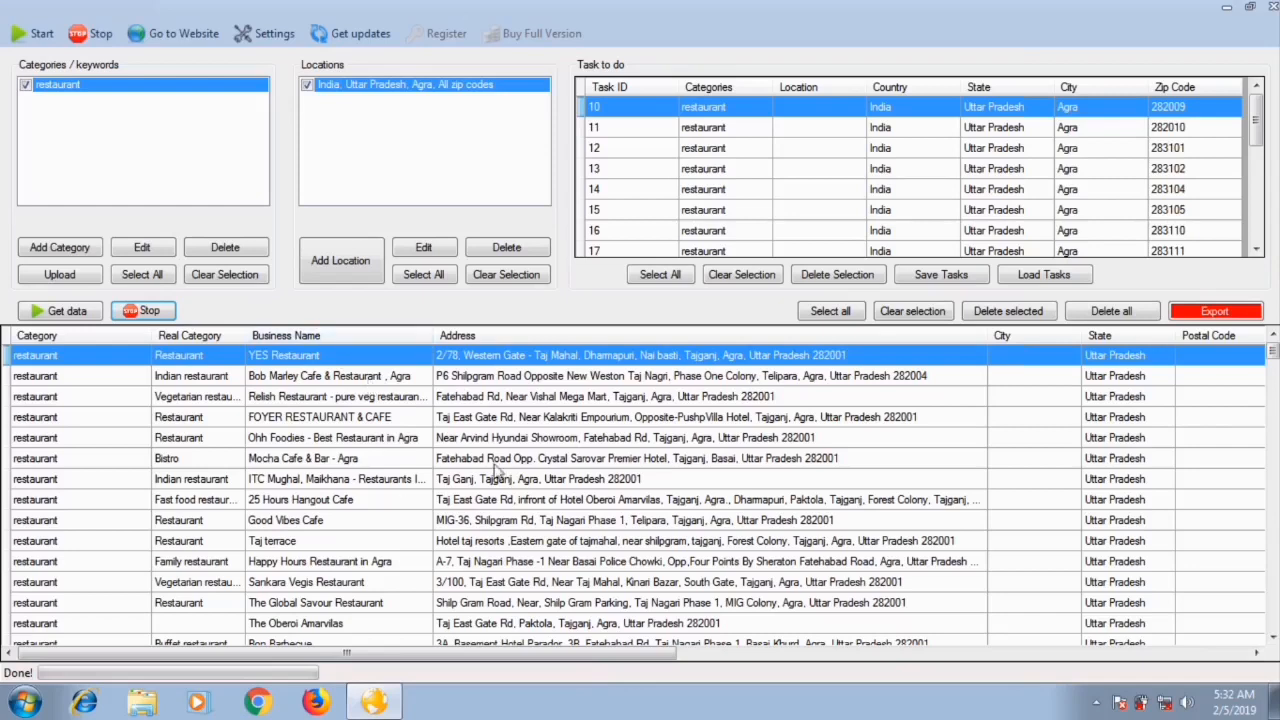
- Export all extracted results to the Desktop as an Excel file named "restaurant data"
{"action": "left_click", "coordinate": [830, 311]}
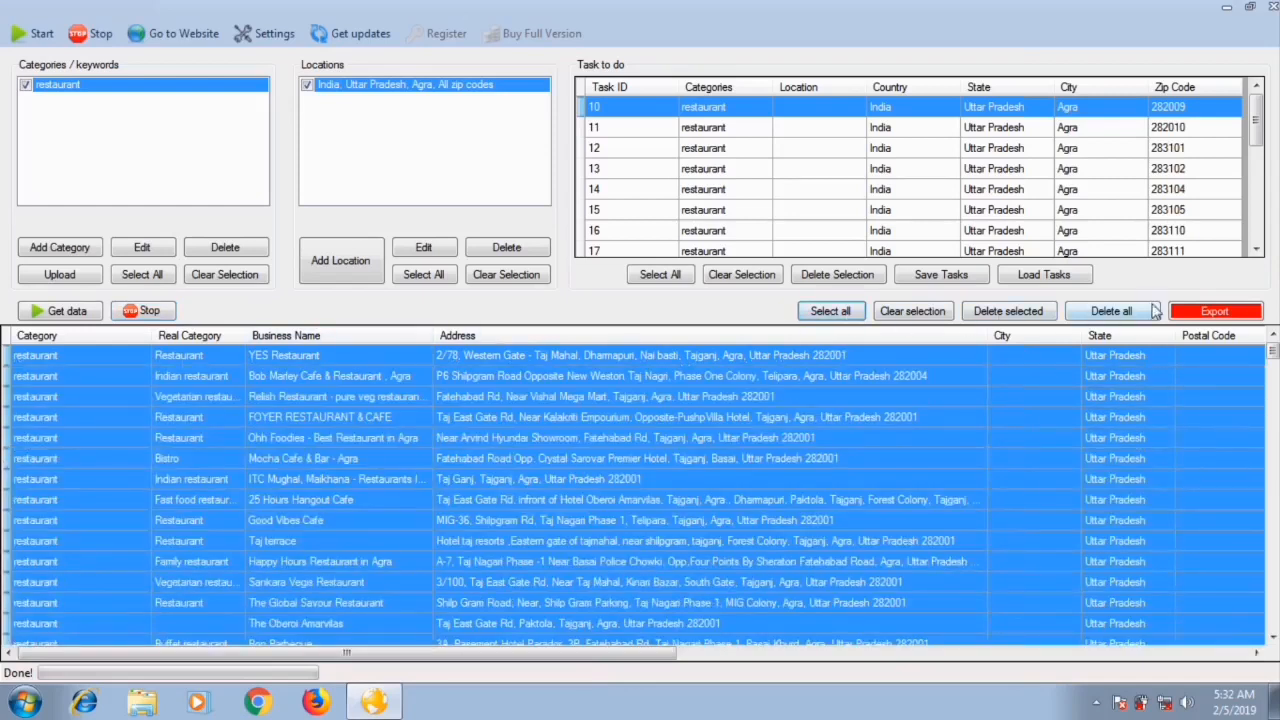
{"action": "left_click", "coordinate": [1200, 312]}
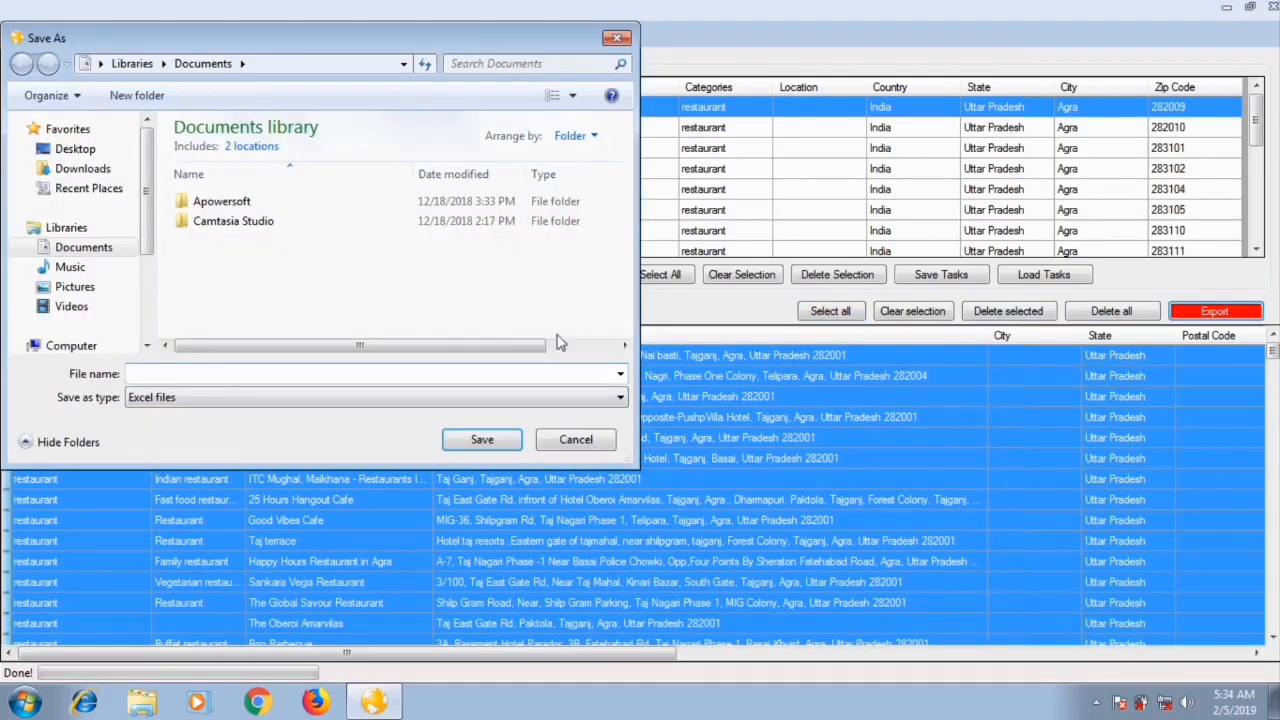
{"action": "left_click", "coordinate": [229, 375]}
{"action": "type", "text": "restaurant"}
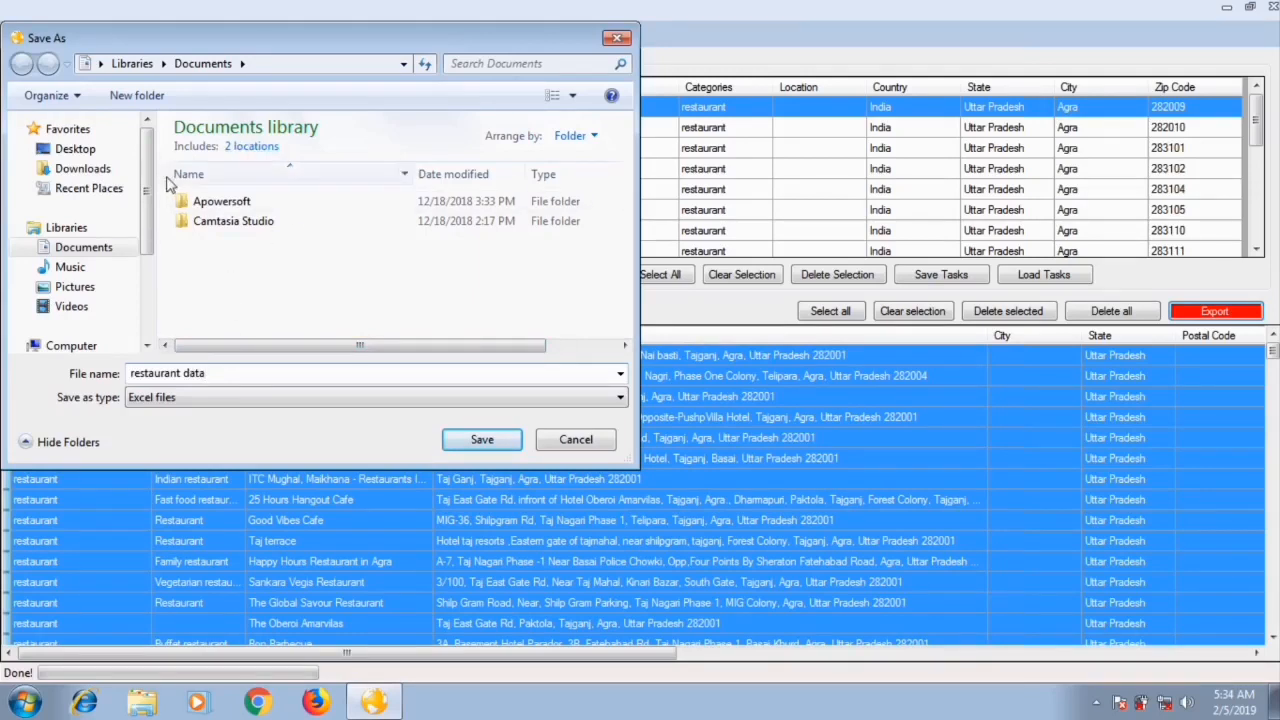
{"action": "left_click", "coordinate": [110, 150]}
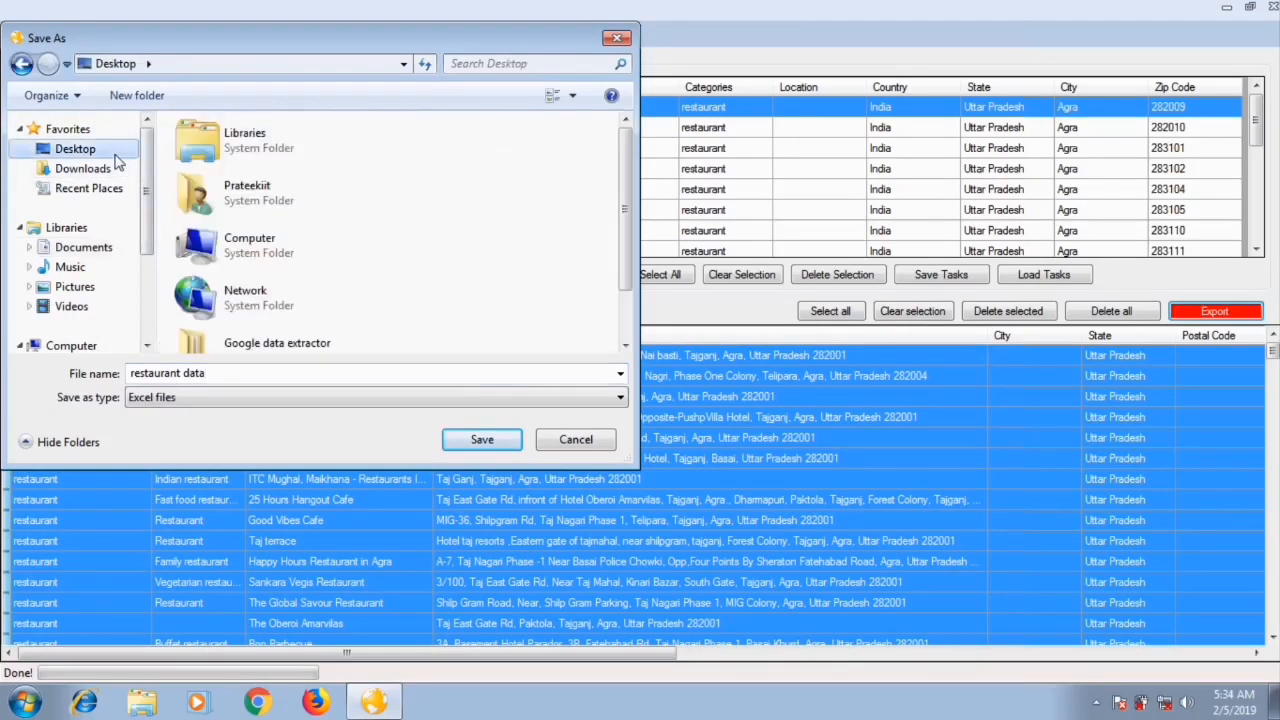
{"action": "left_click", "coordinate": [479, 444]}
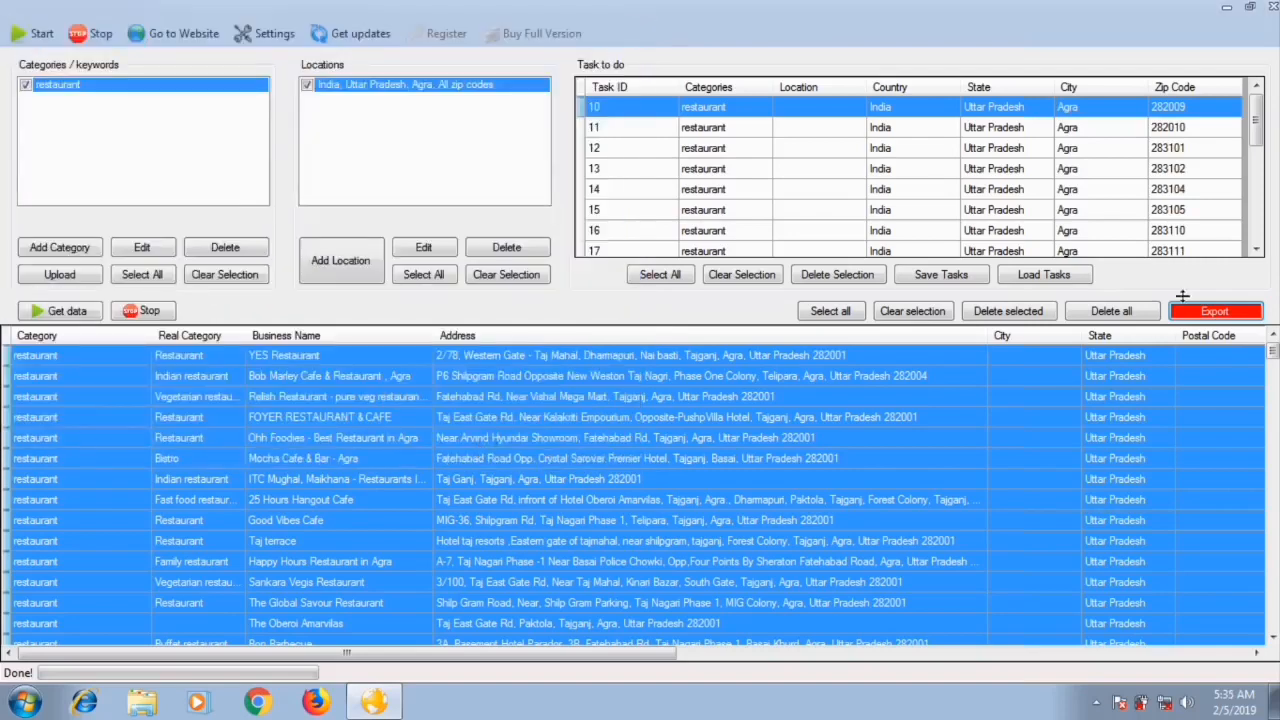
- Minimize the extractor and open the exported "restaurant data" file from the desktop in Excel, accepting the file format mismatch
{"action": "left_click", "coordinate": [1226, 8]}
{"action": "double_click", "coordinate": [35, 530]}
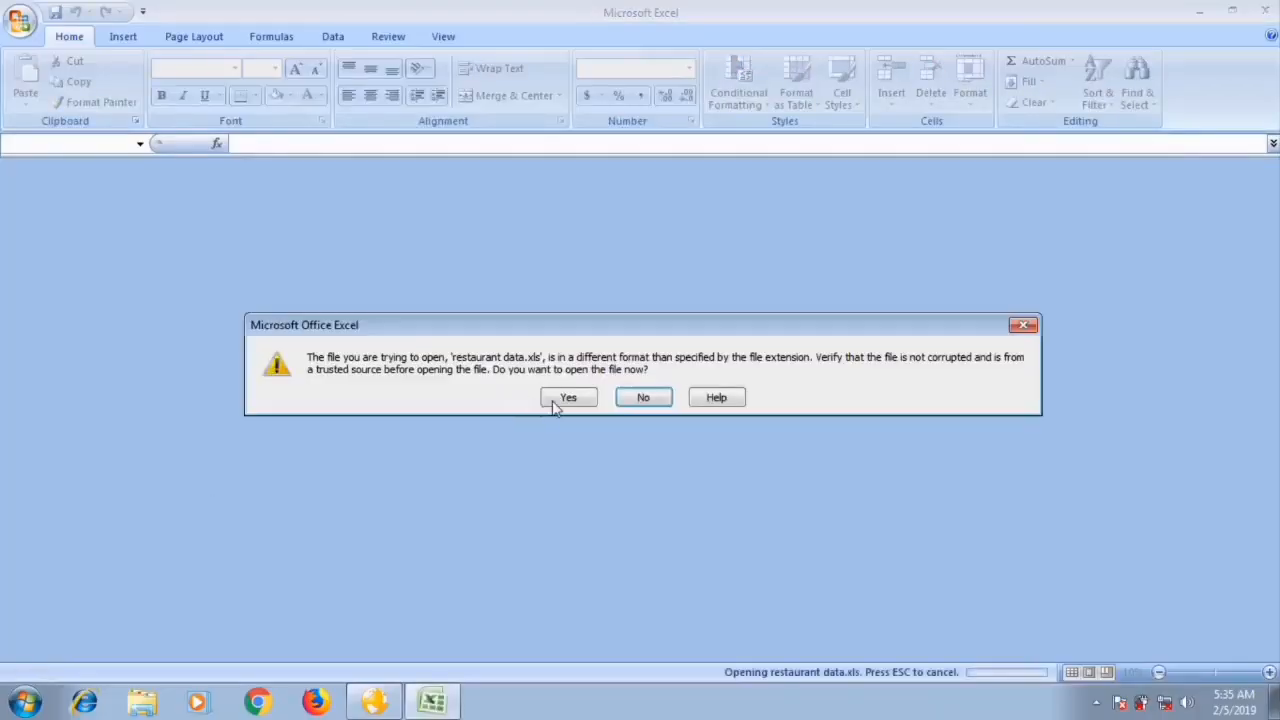
{"action": "left_click", "coordinate": [556, 400]}
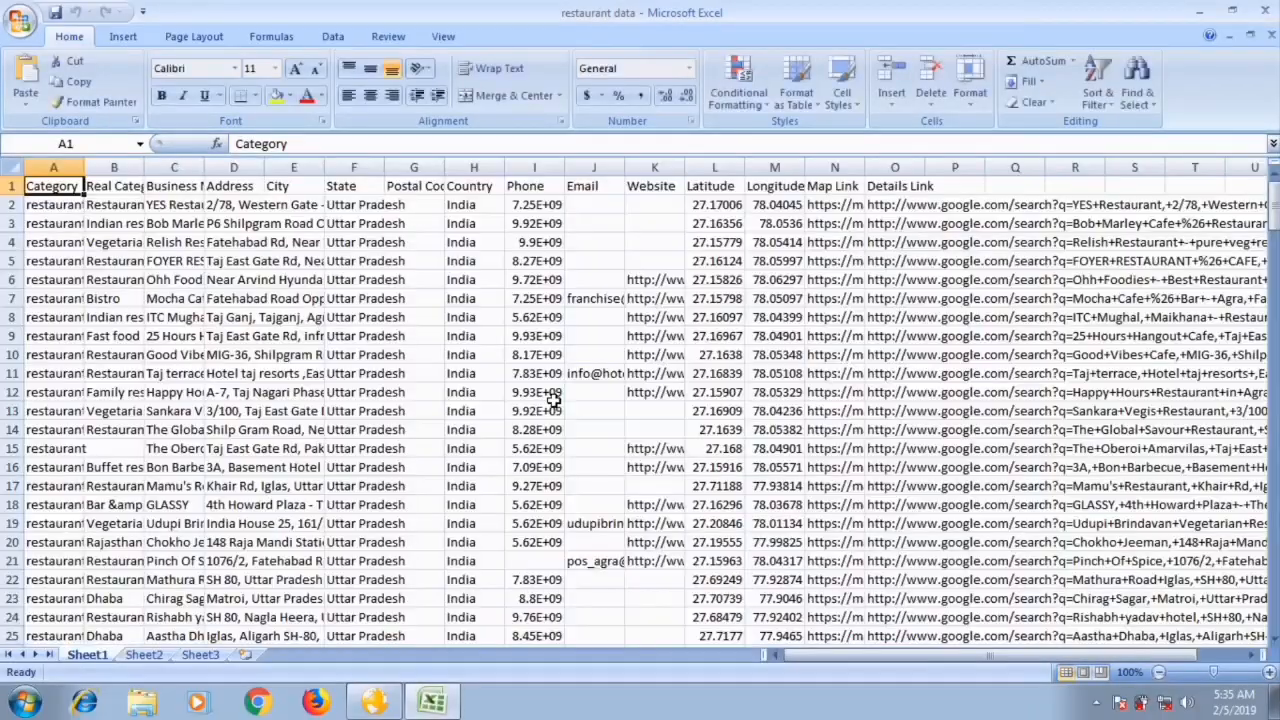
- Autofit the Phone column to see the full numbers, and close the workbook without saving
{"action": "double_click", "coordinate": [563, 172]}
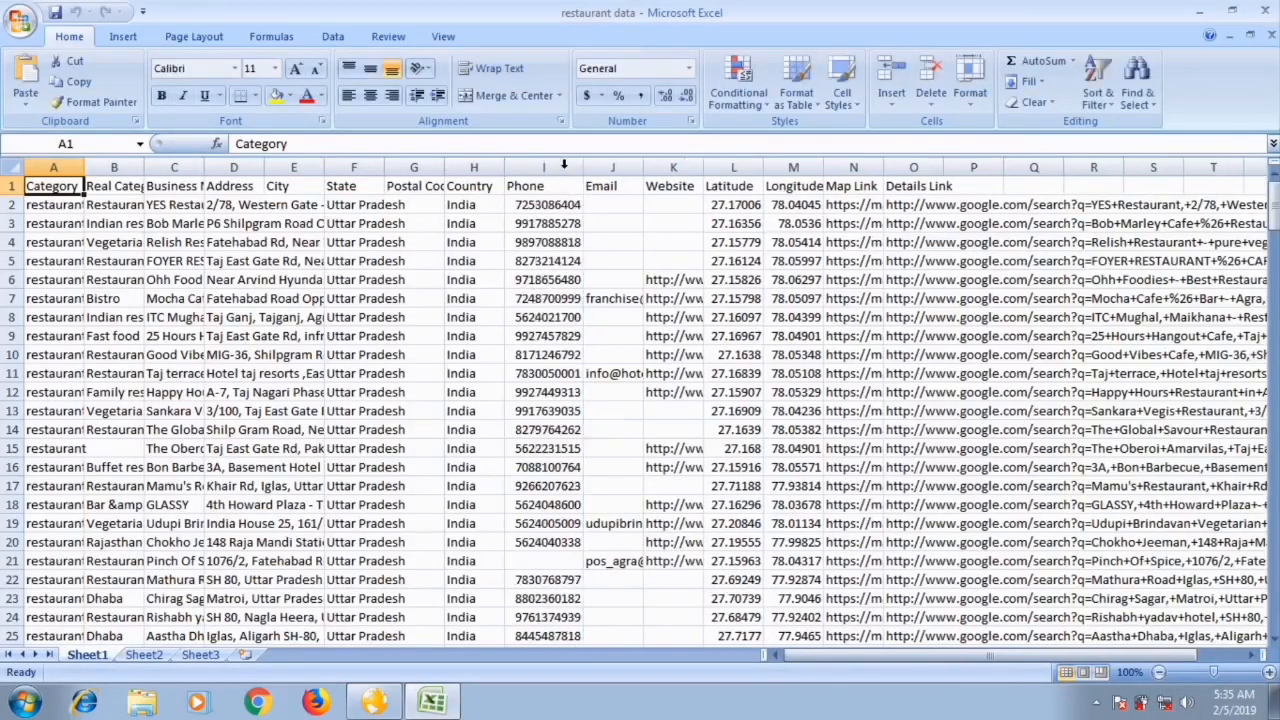
{"action": "left_click_drag", "start_coordinate": [1272, 188], "coordinate": [1272, 186]}
{"action": "left_click", "coordinate": [1265, 14]}
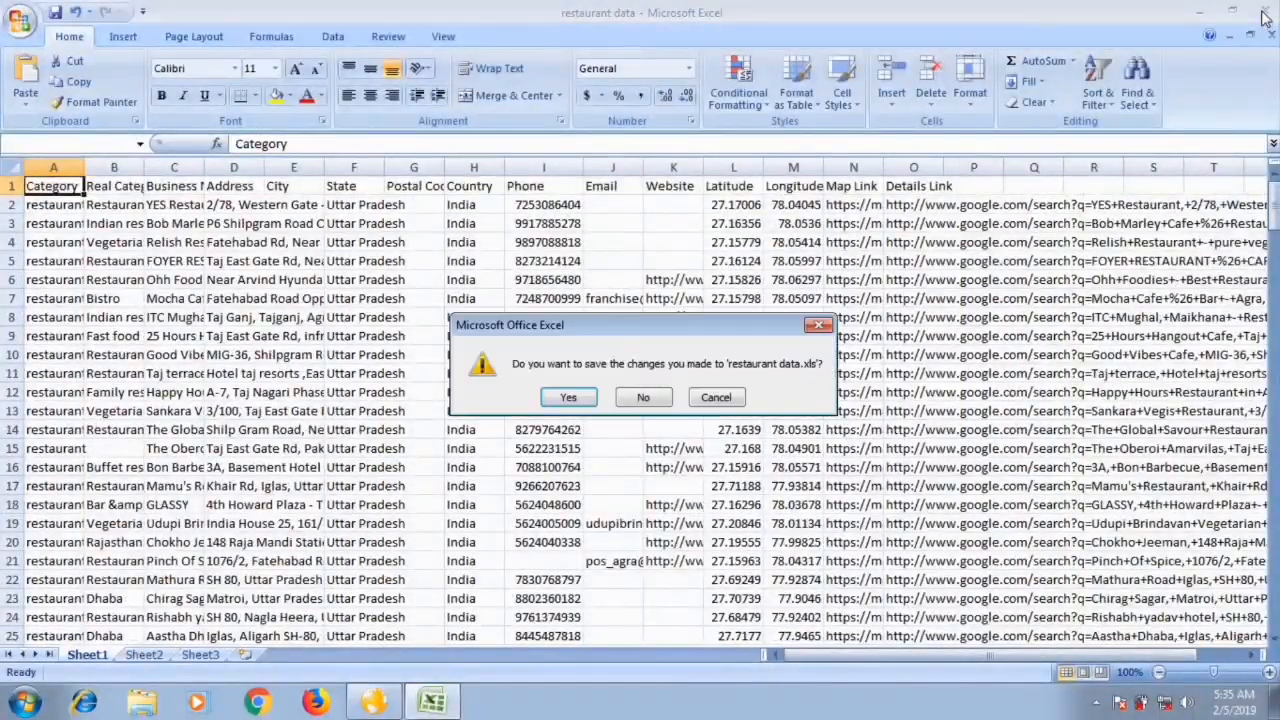
{"action": "left_click", "coordinate": [663, 397]}
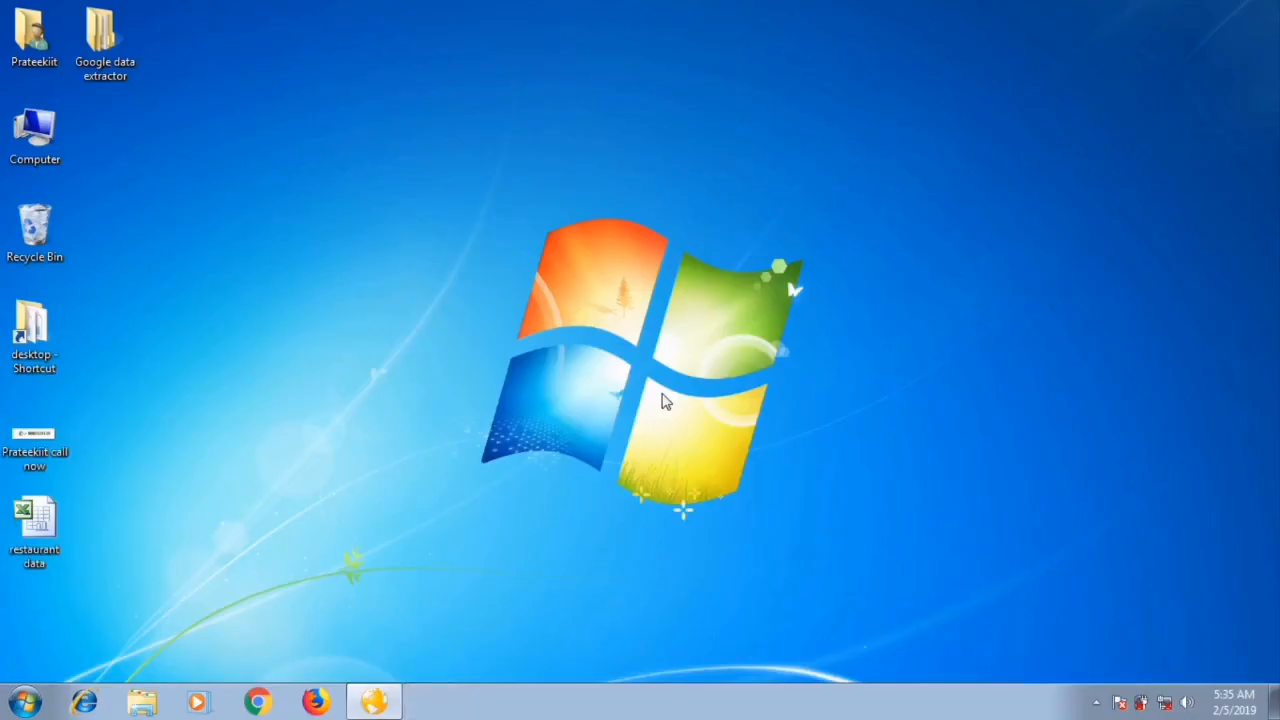
- Open the "restaurant data" file from the desktop in Excel, autofit the Phone column, and copy the whole column
{"action": "double_click", "coordinate": [47, 527]}
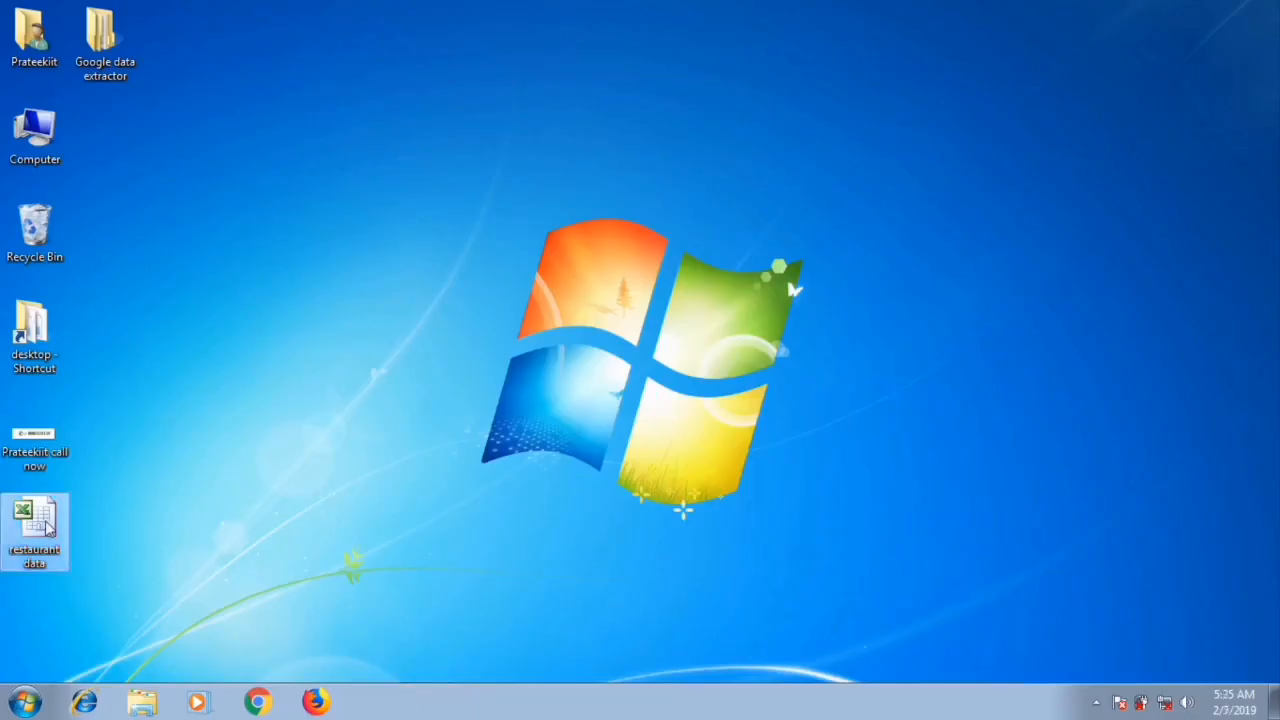
{"action": "left_click", "coordinate": [586, 399]}
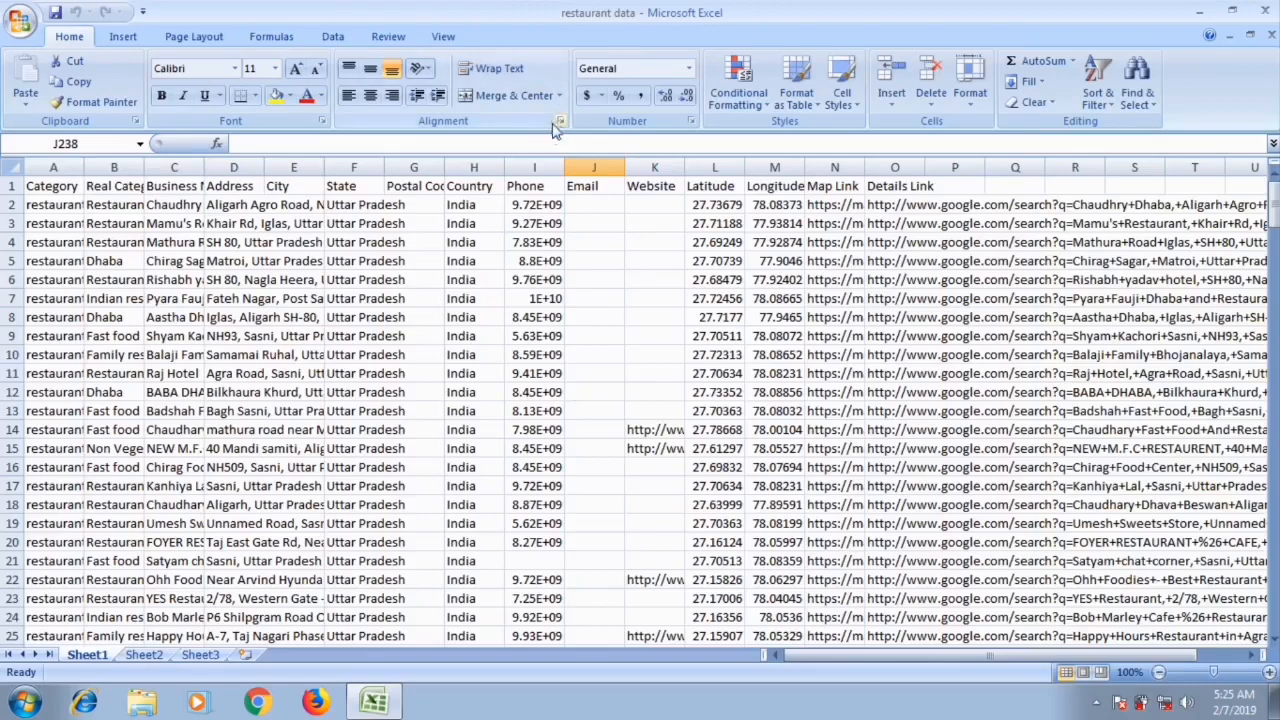
{"action": "double_click", "coordinate": [565, 167]}
{"action": "right_click", "coordinate": [543, 170]}
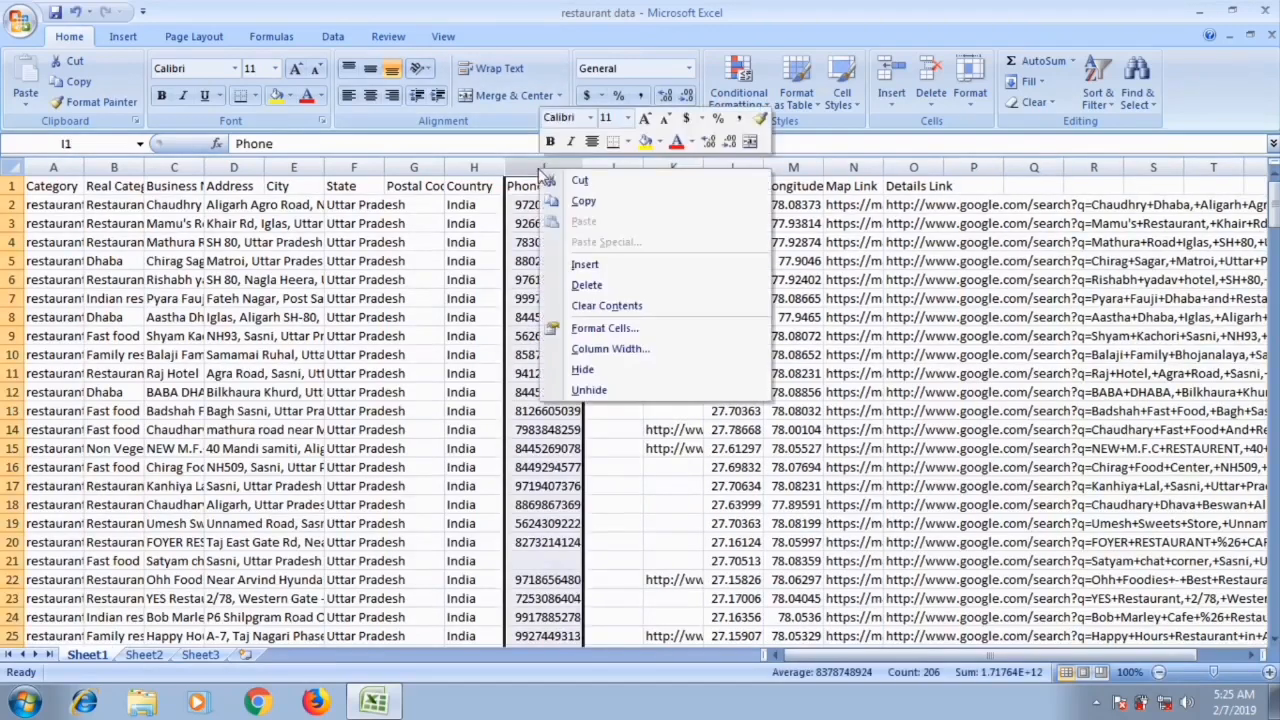
{"action": "left_click", "coordinate": [584, 201]}
- Switch to Firefox, open the trackmobile.in Mobile Number Extractor in a new tab, and paste the copied phone numbers as its input
{"action": "left_click", "coordinate": [315, 703]}
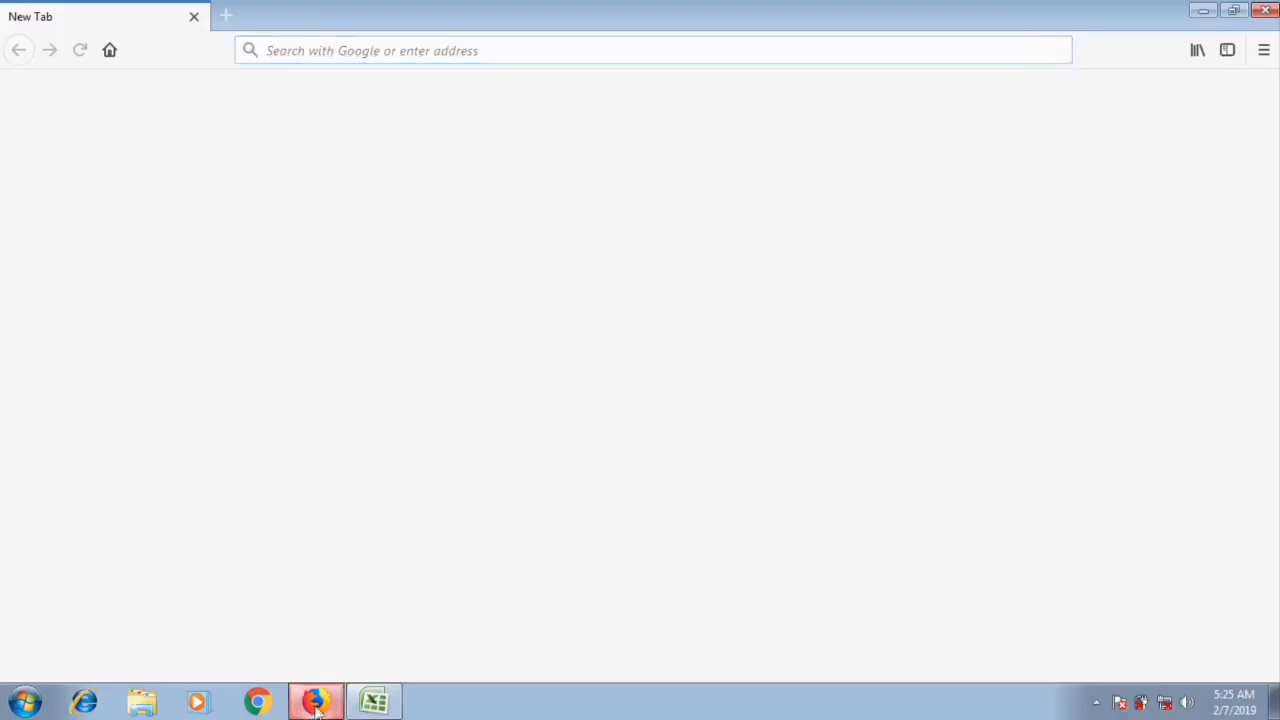
{"action": "left_click", "coordinate": [227, 20]}
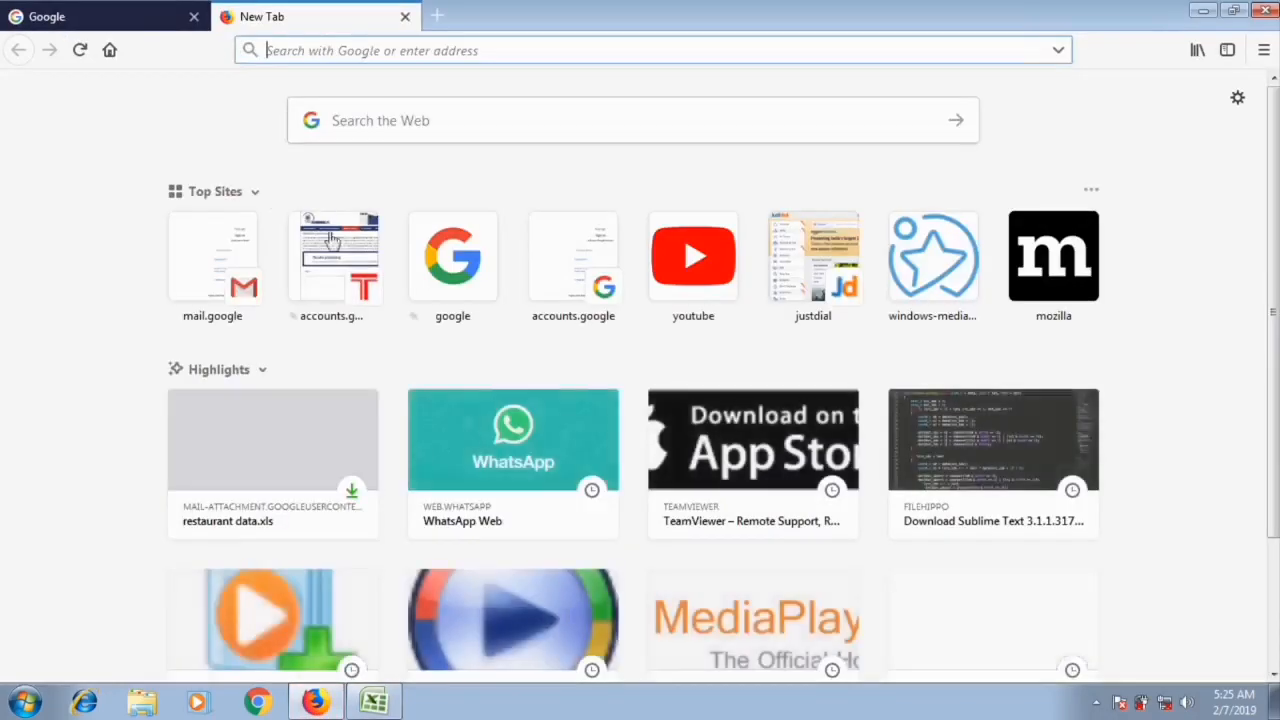
{"action": "left_click", "coordinate": [357, 250]}
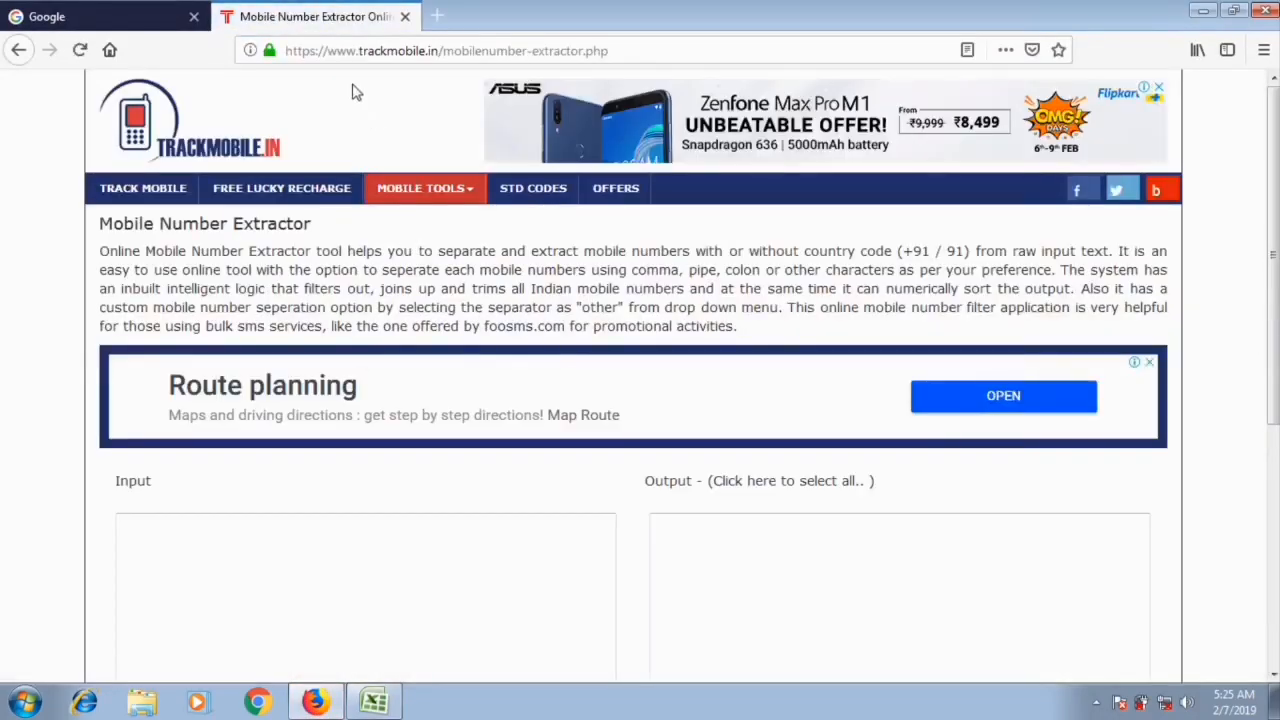
{"action": "scroll", "coordinate": [365, 286], "scroll_direction": "down", "scroll_amount": 3}
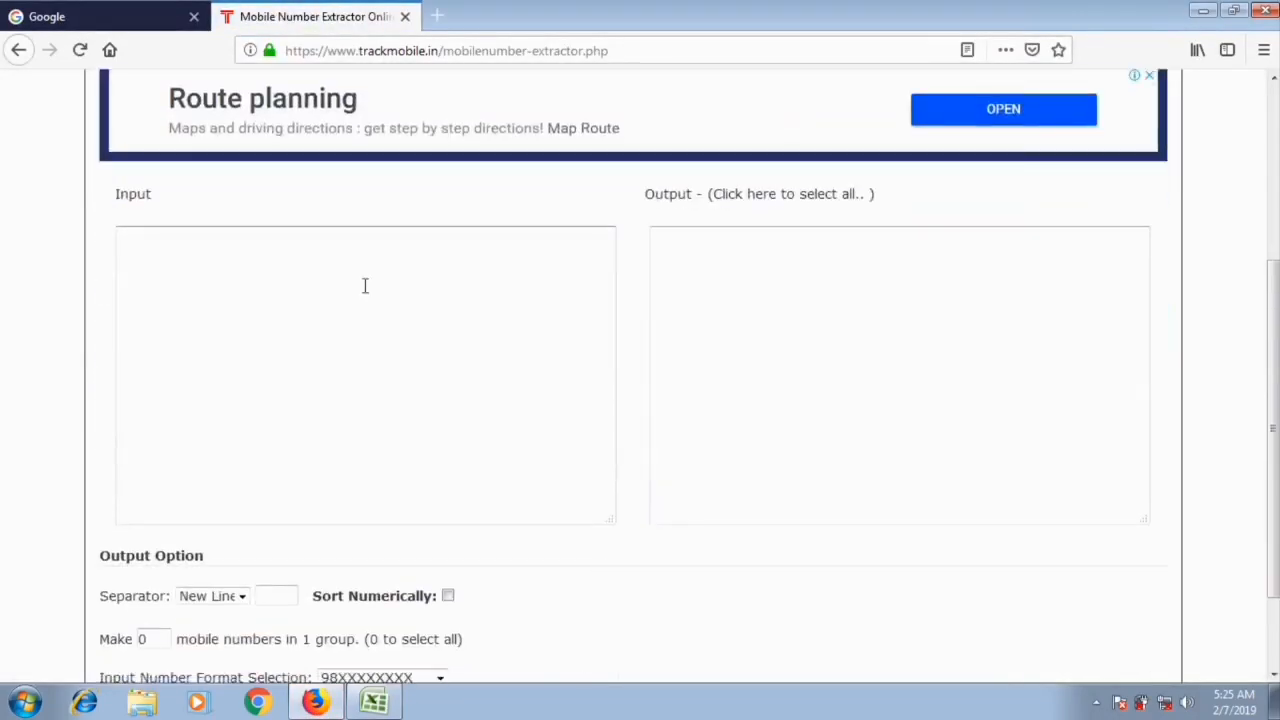
{"action": "right_click", "coordinate": [239, 312]}
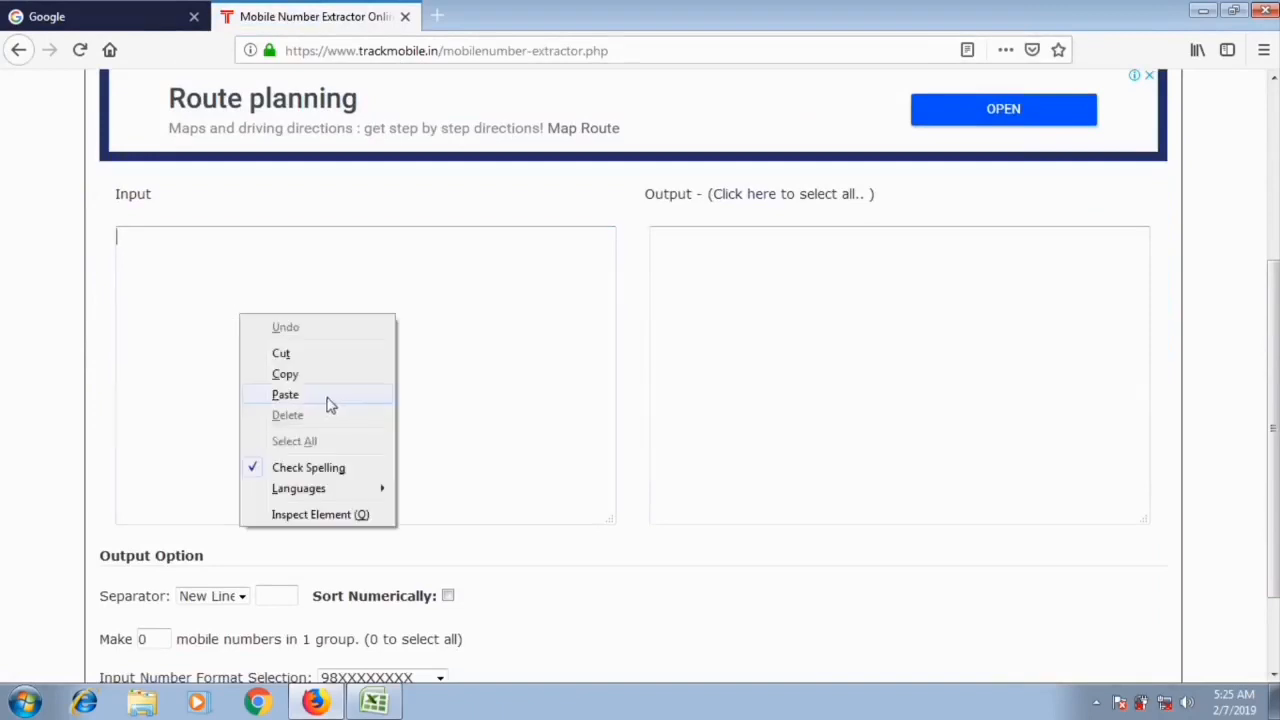
{"action": "left_click", "coordinate": [285, 394]}
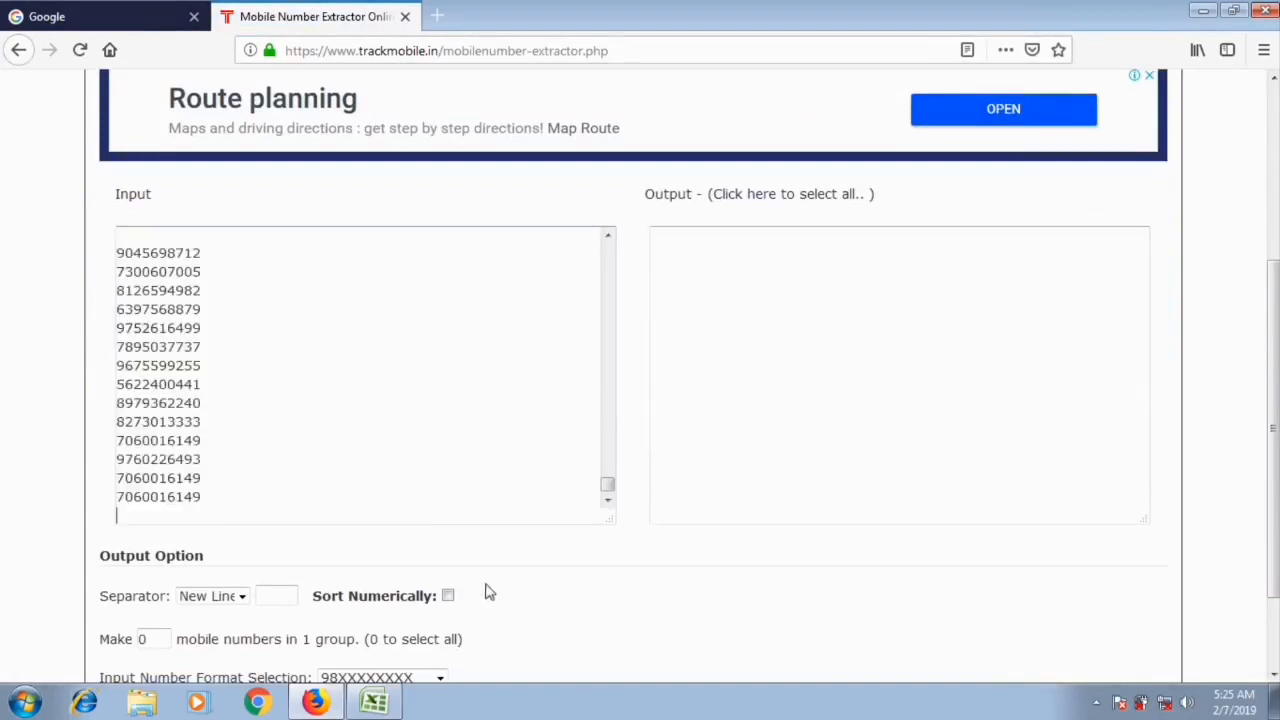
- Extract the mobile numbers from the pasted list, and look through the input and output lists
{"action": "scroll", "coordinate": [489, 593], "scroll_direction": "down", "scroll_amount": 1}
{"action": "left_click", "coordinate": [447, 601]}
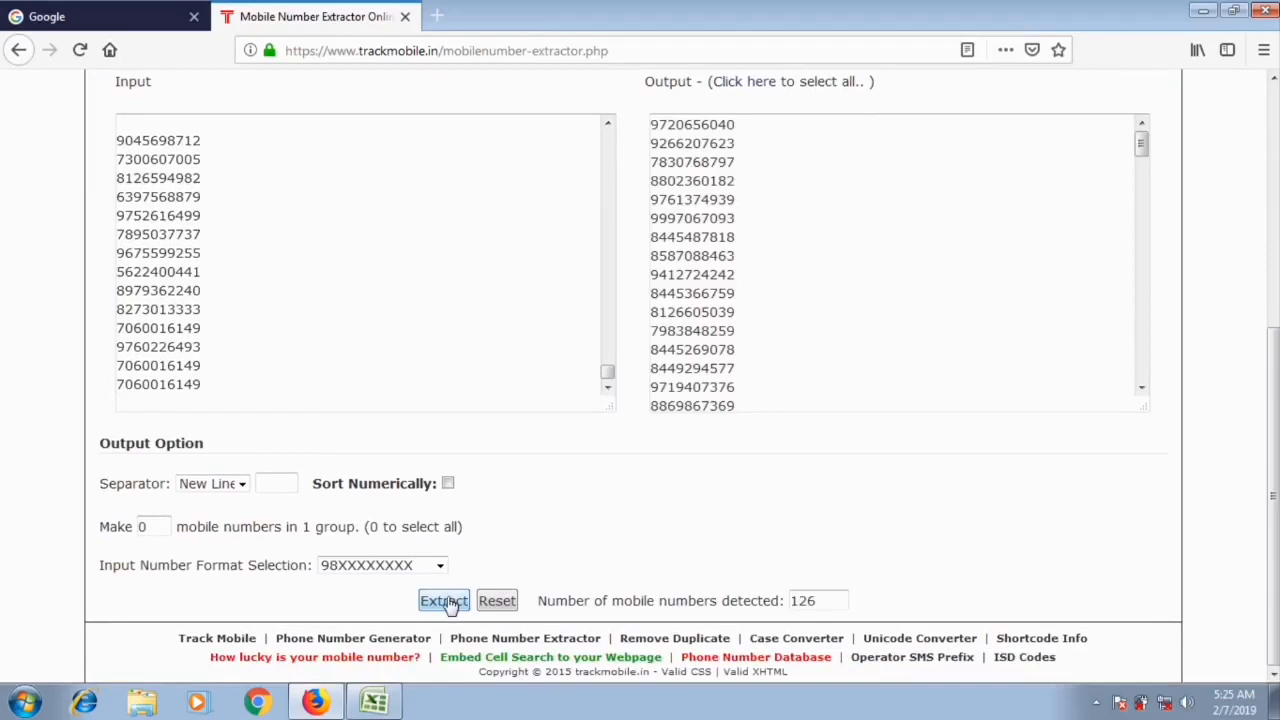
{"action": "scroll", "coordinate": [700, 500], "scroll_direction": "up", "scroll_amount": 2}
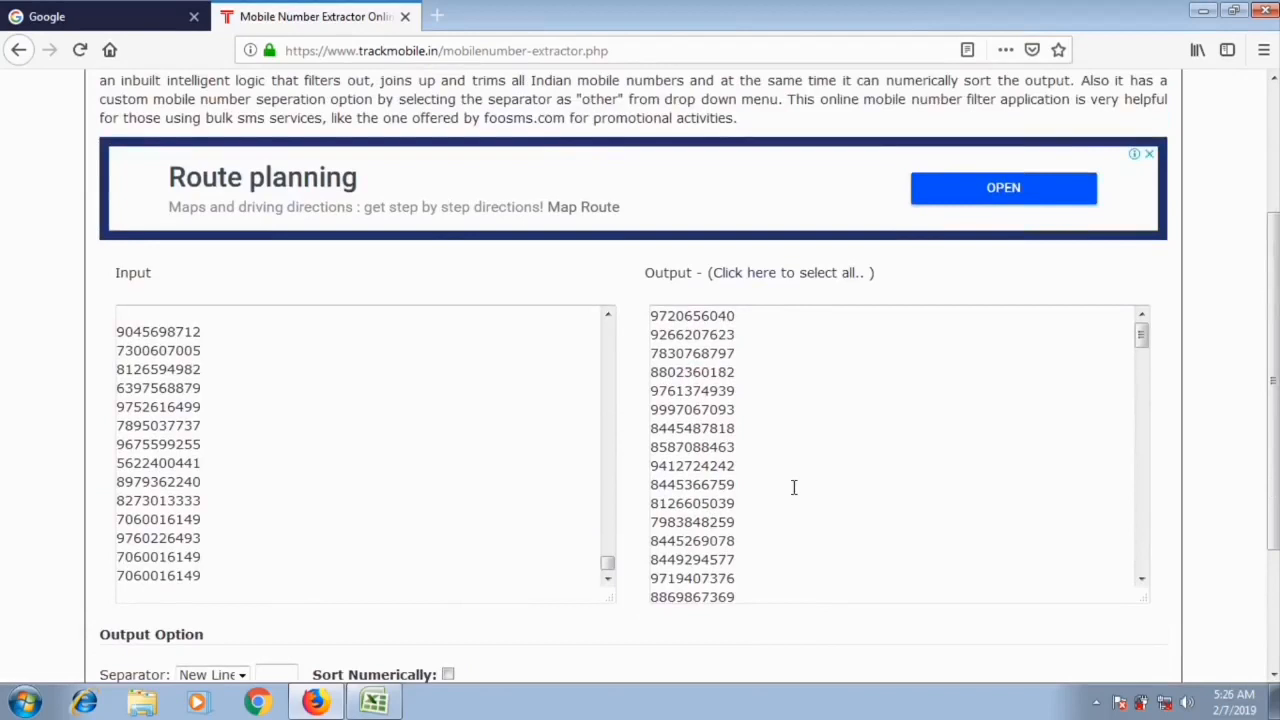
{"action": "scroll", "coordinate": [418, 464], "scroll_direction": "up", "scroll_amount": 2}
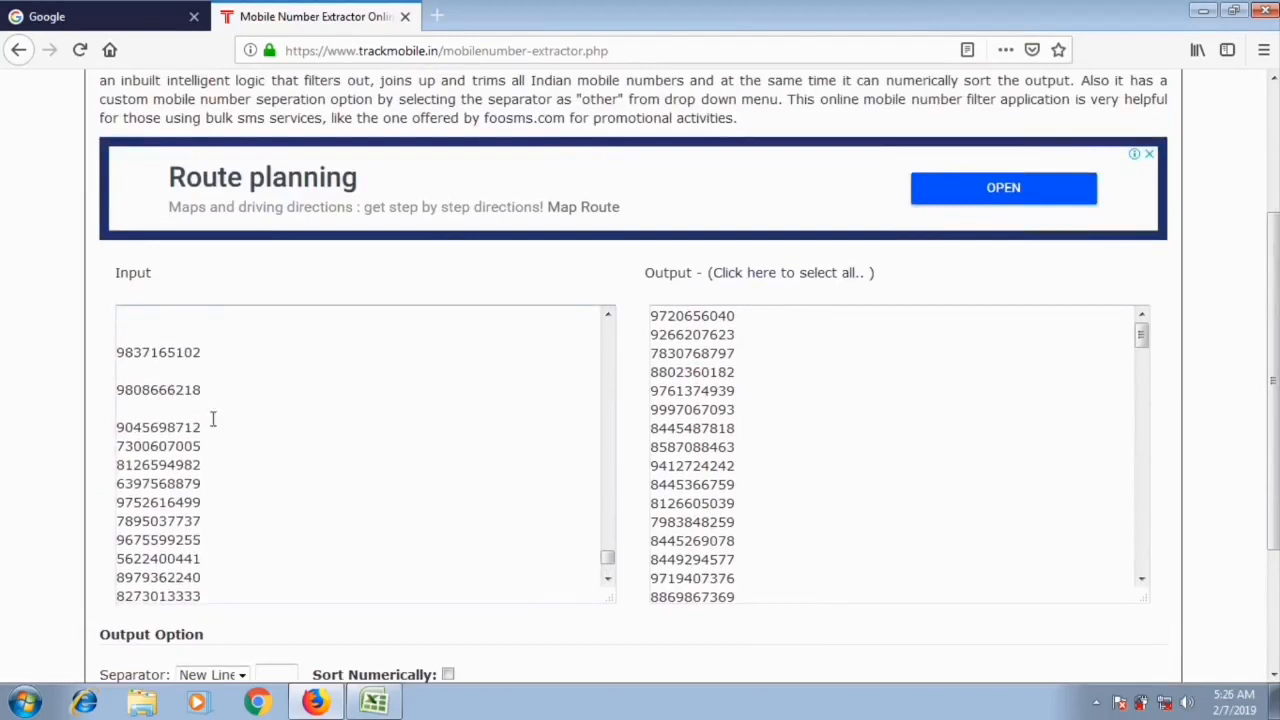
{"action": "scroll", "coordinate": [799, 459], "scroll_direction": "down", "scroll_amount": 15}
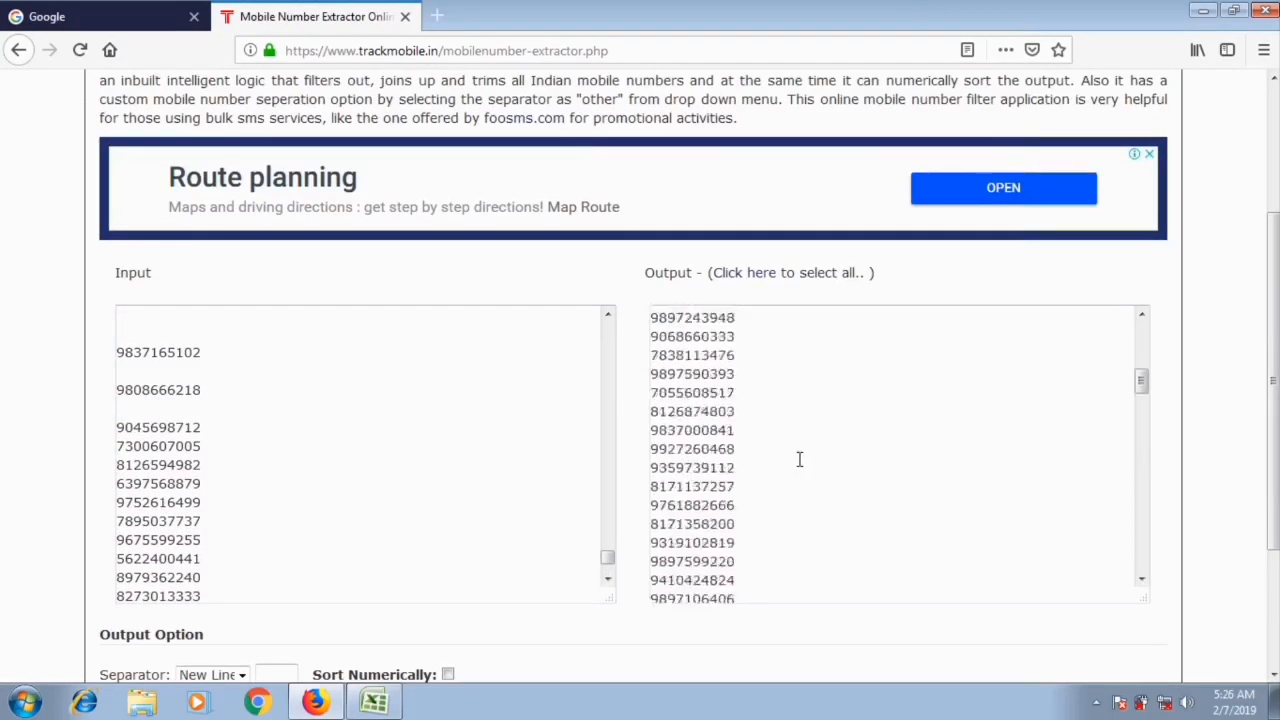
{"action": "scroll", "coordinate": [799, 459], "scroll_direction": "up", "scroll_amount": 12}
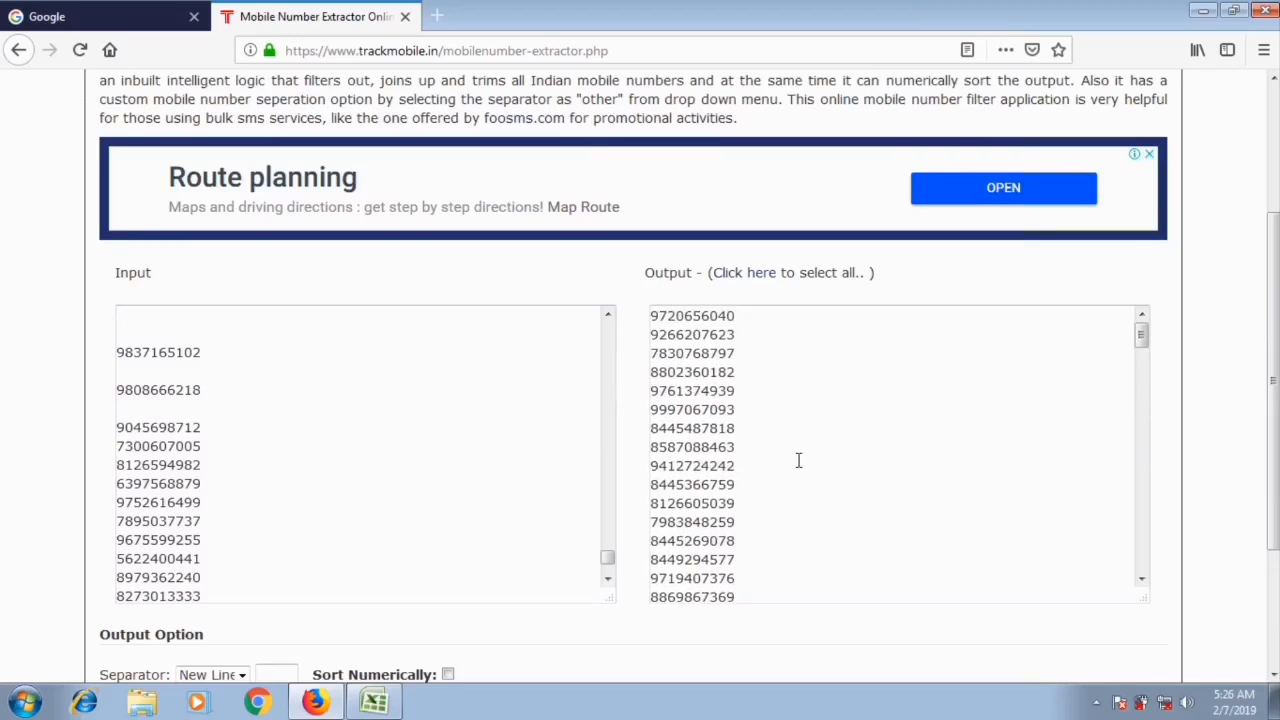
- Select and copy all extracted mobile numbers from the output
{"action": "left_click", "coordinate": [799, 459]}
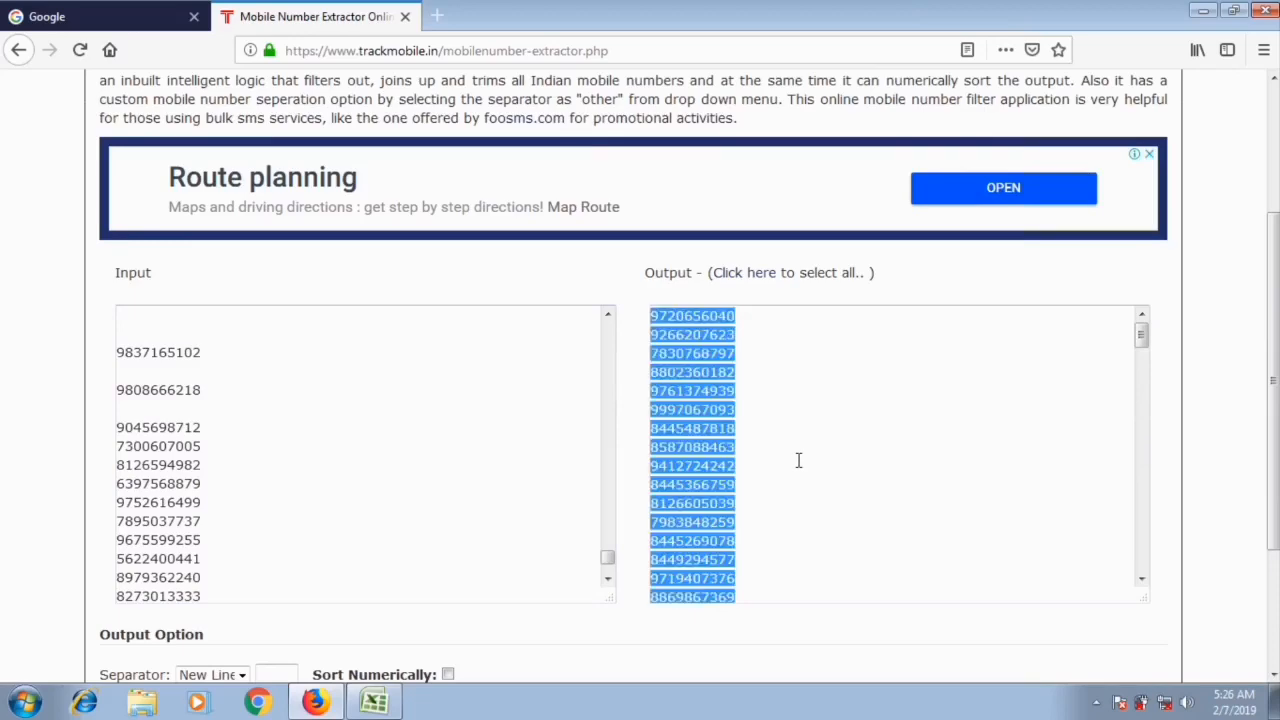
{"action": "right_click", "coordinate": [710, 453]}
{"action": "left_click", "coordinate": [783, 518]}
- Switch to Excel, paste the mobile numbers into Sheet2 from cell A1, autofit column A, and look through the list
{"action": "left_click", "coordinate": [398, 706]}
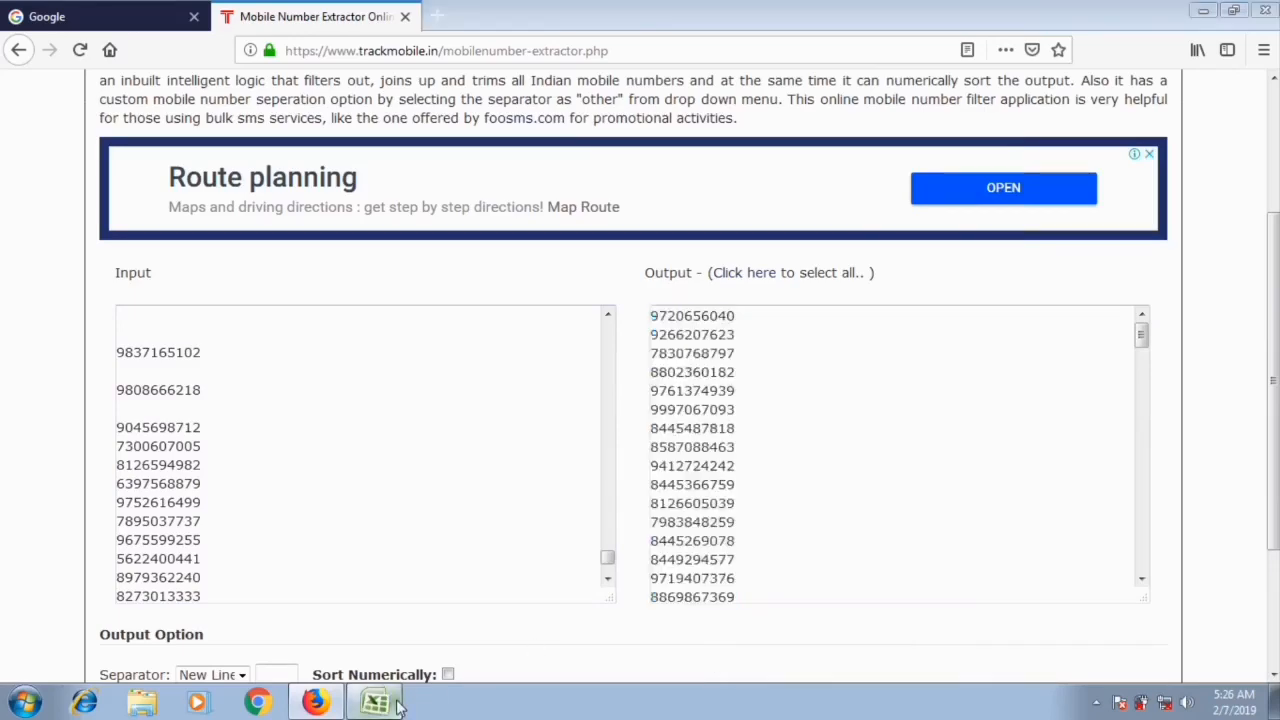
{"action": "left_click", "coordinate": [145, 655]}
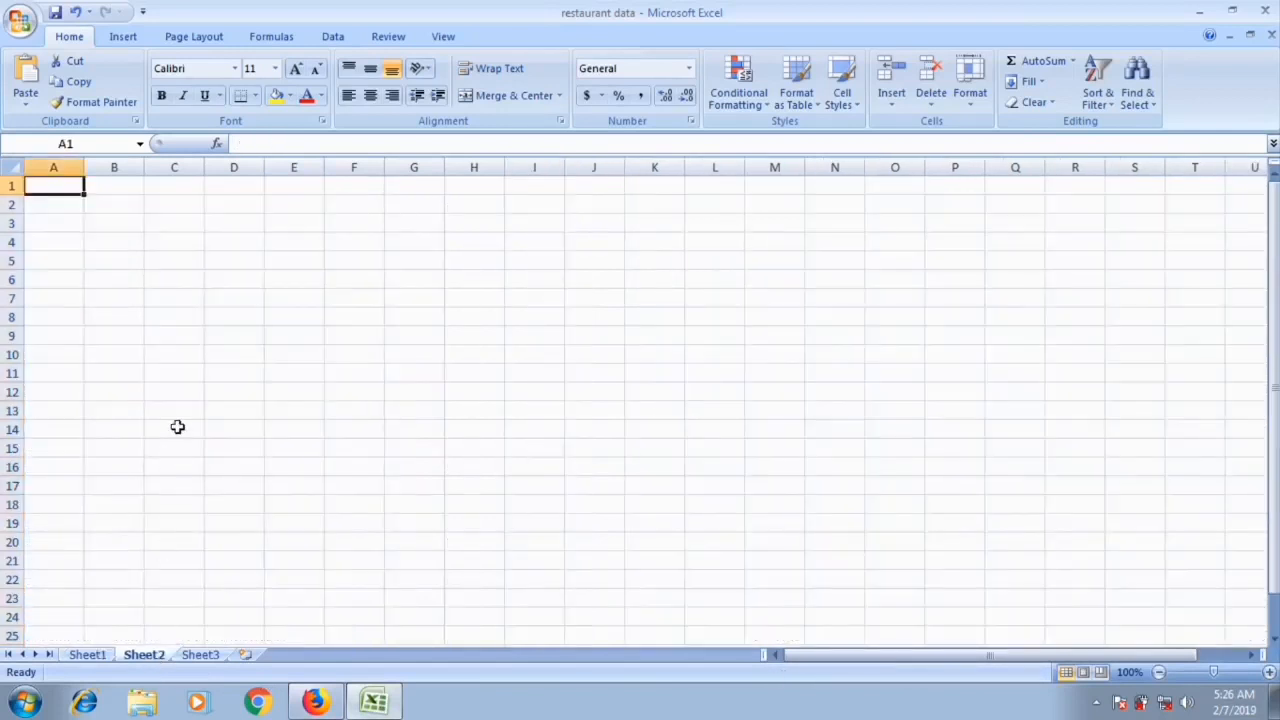
{"action": "key", "text": "ctrl+v"}
{"action": "double_click", "coordinate": [84, 166]}
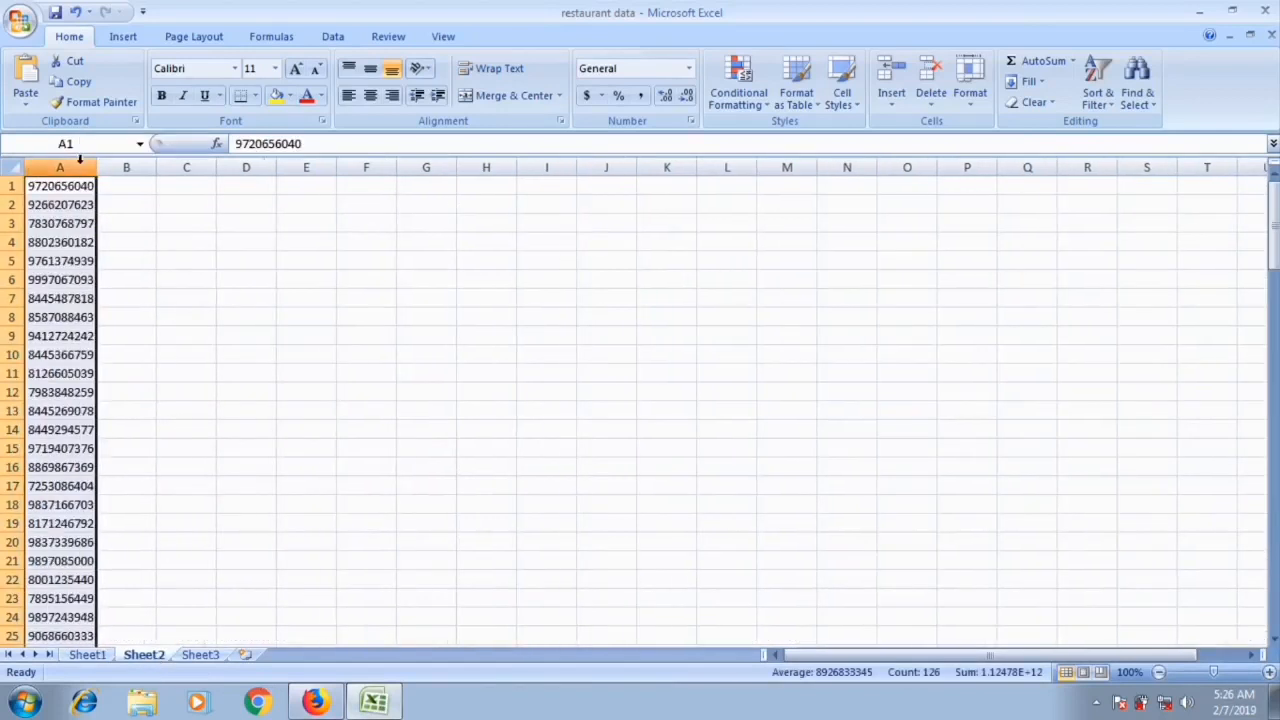
{"action": "scroll", "coordinate": [222, 280], "scroll_direction": "down", "scroll_amount": 20}
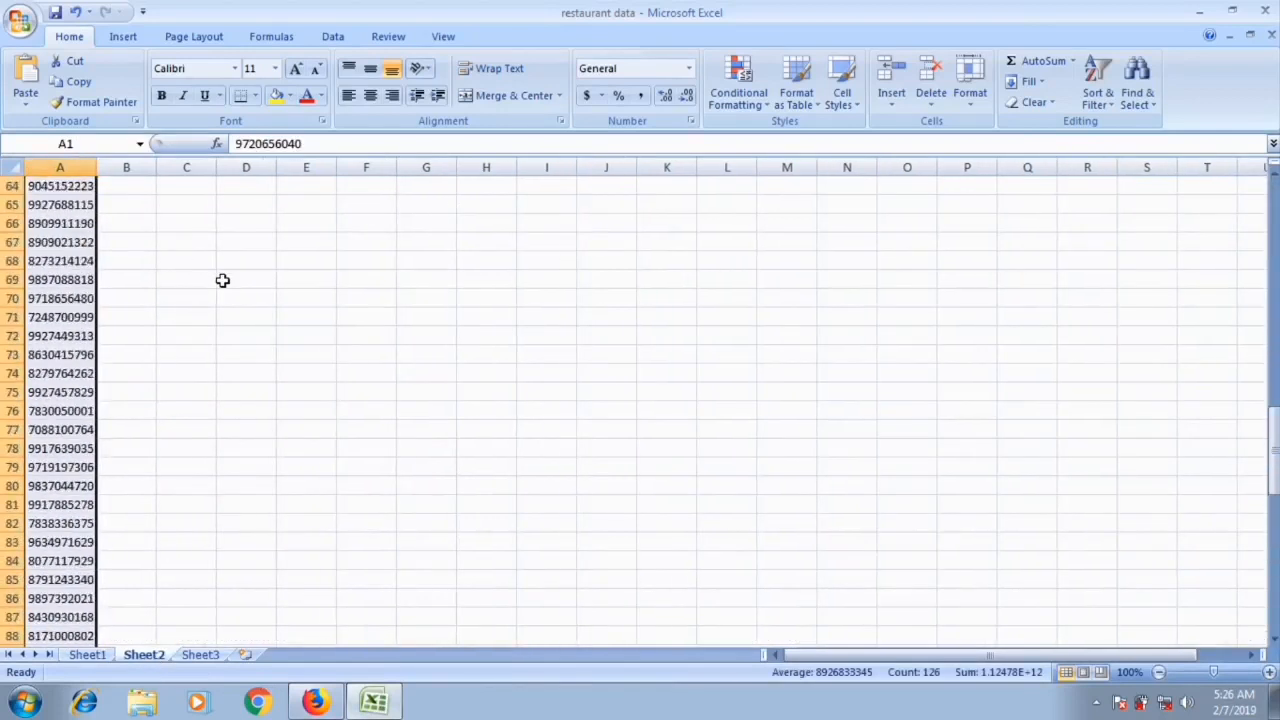
{"action": "scroll", "coordinate": [222, 280], "scroll_direction": "up", "scroll_amount": 19}
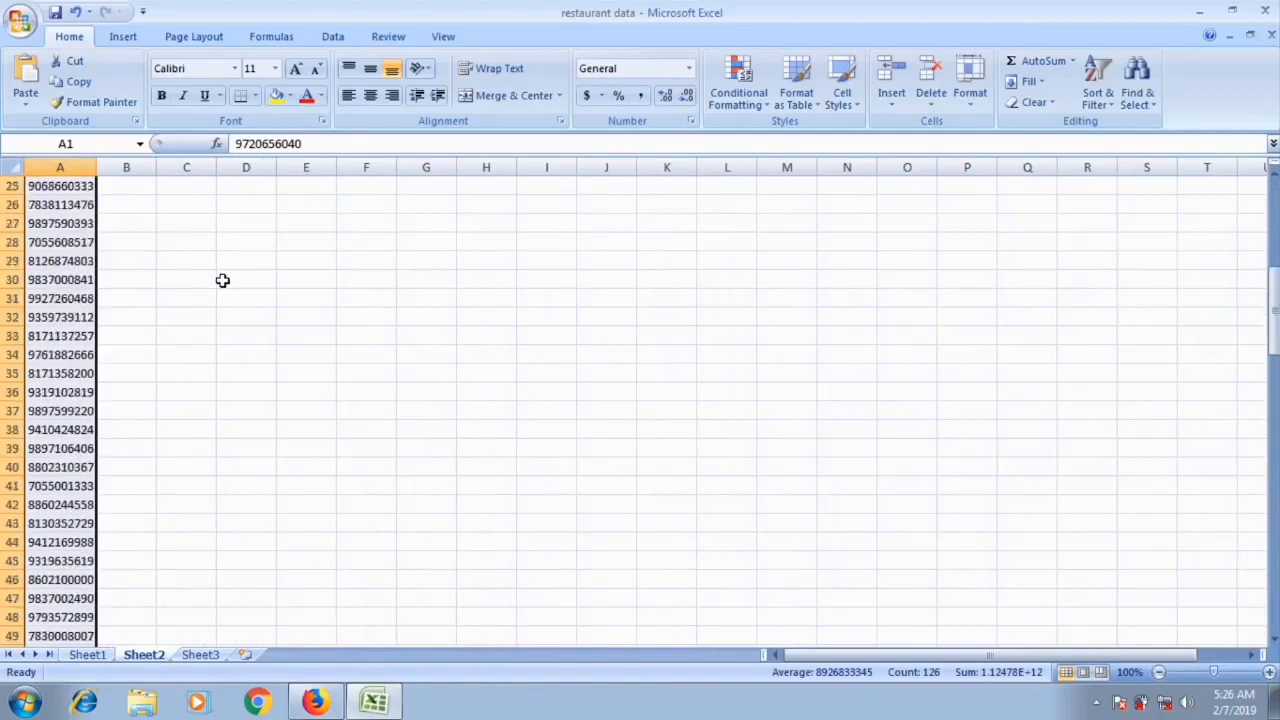
- Close the workbook, and close Firefox together with all its open tabs
{"action": "left_click", "coordinate": [1266, 10]}
{"action": "left_click", "coordinate": [558, 396]}
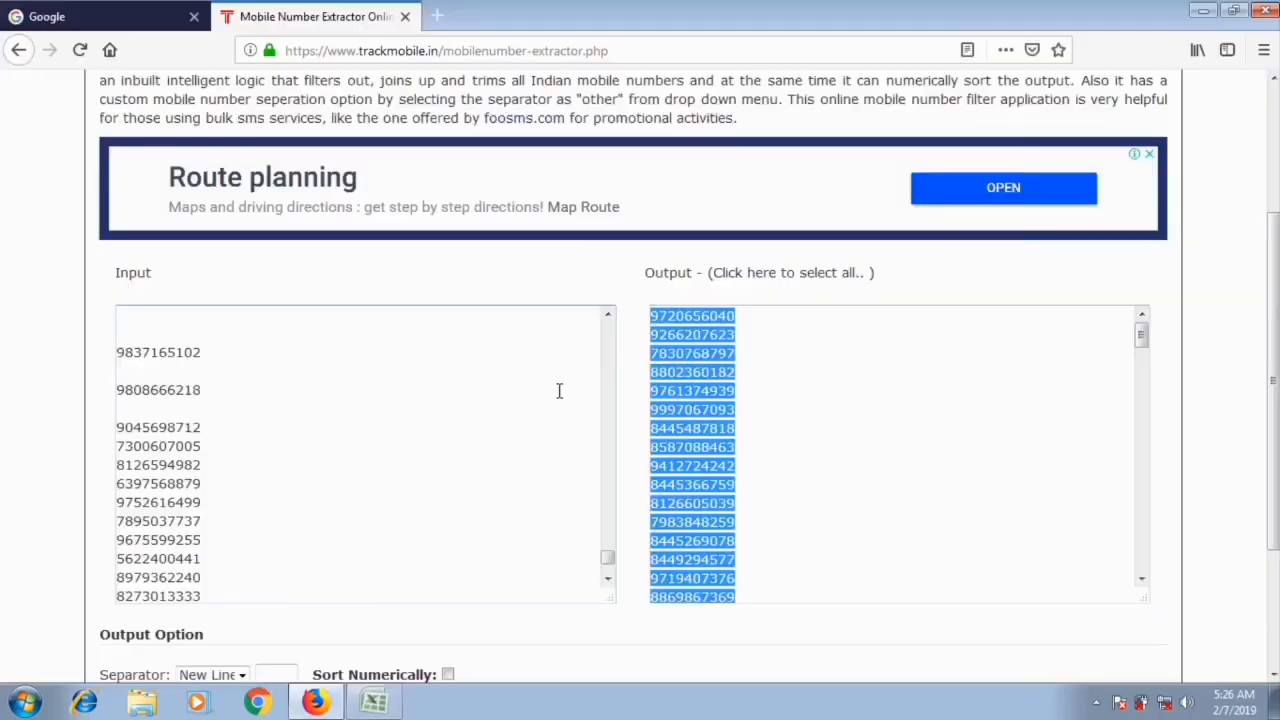
{"action": "left_click", "coordinate": [1266, 10]}
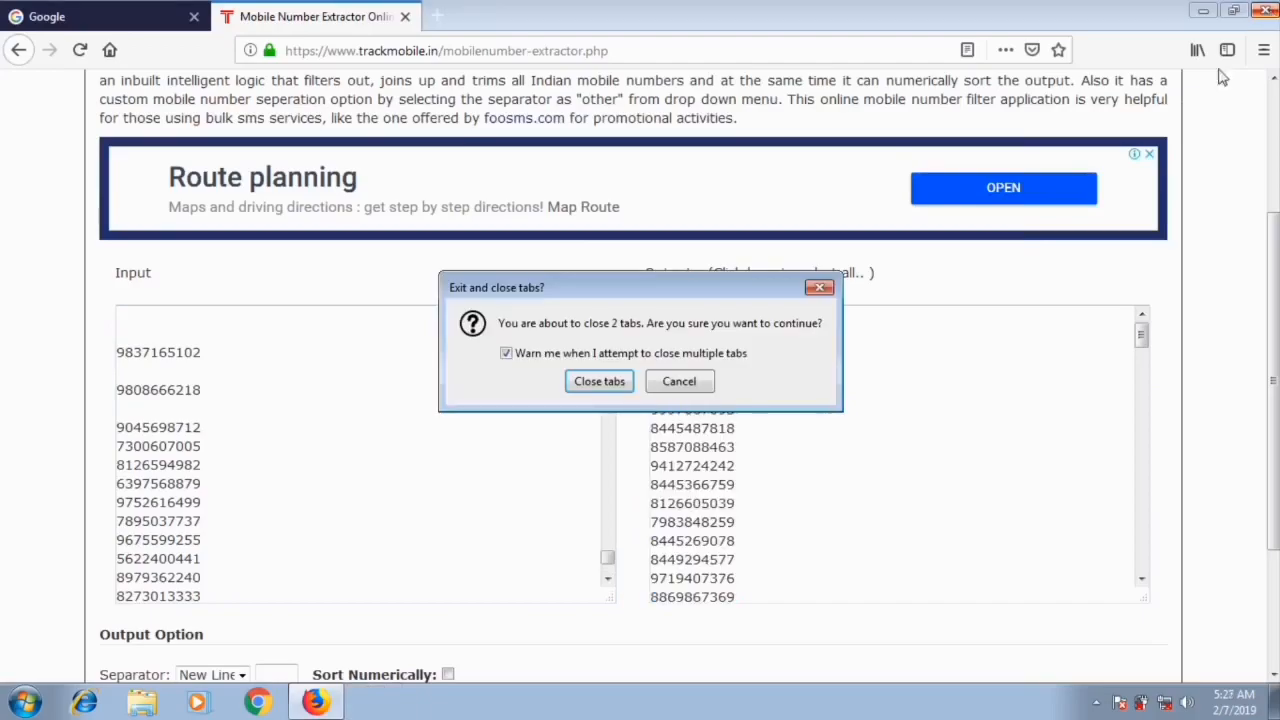
{"action": "left_click", "coordinate": [627, 383]}
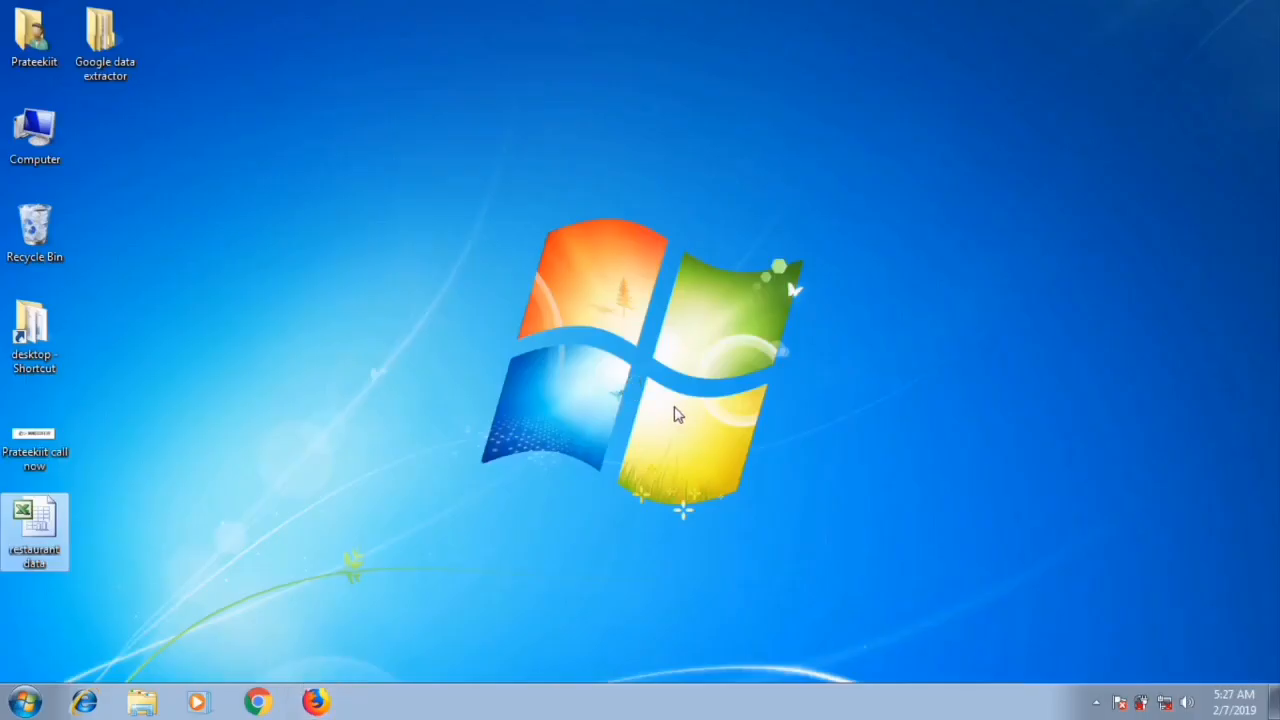